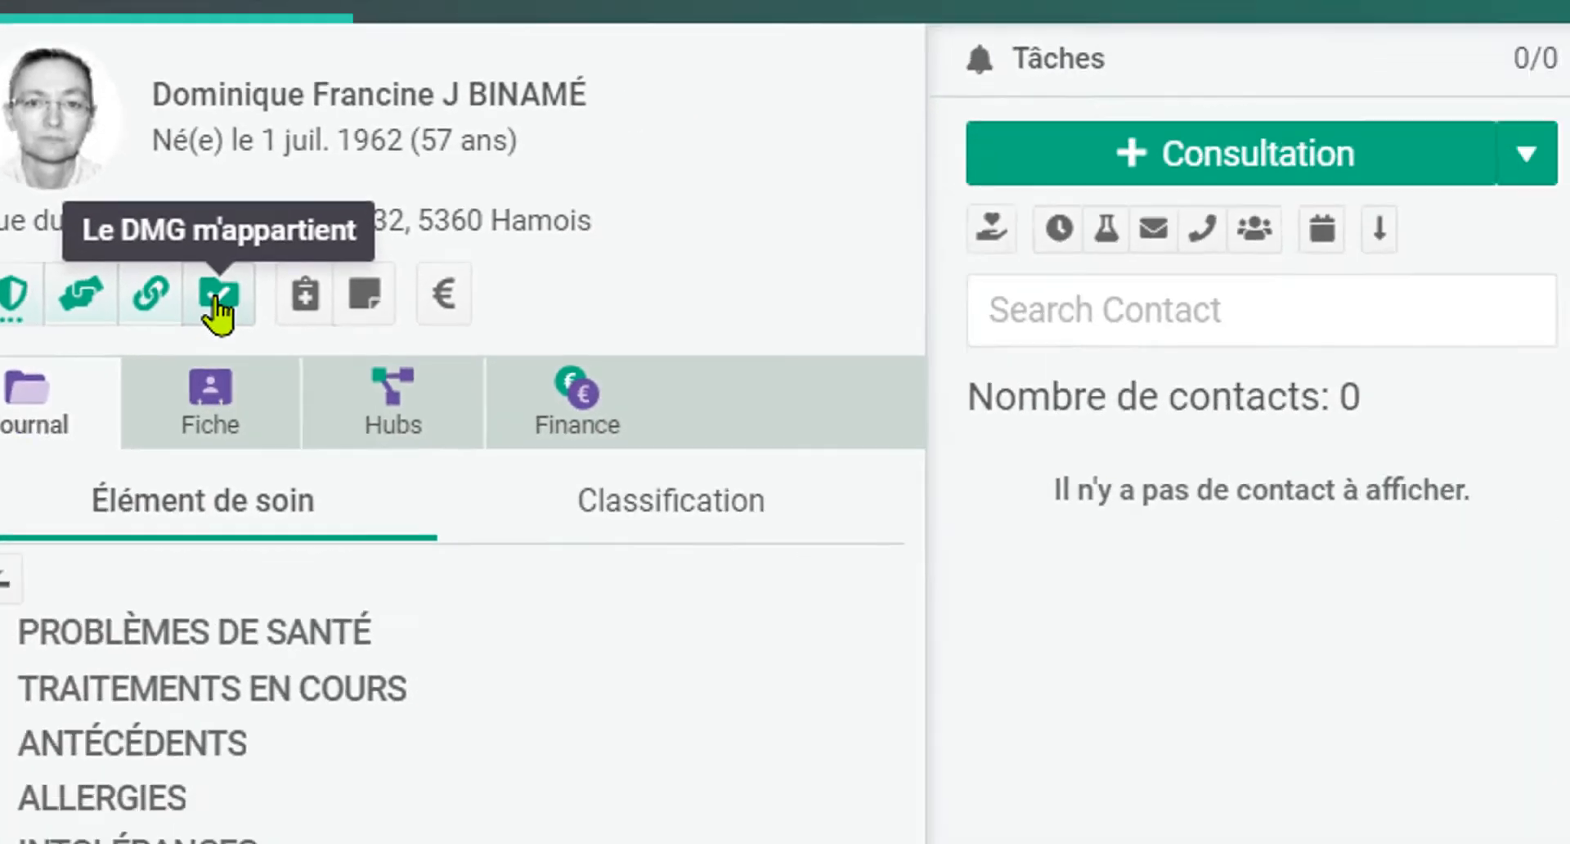
Step: Check the patient's DMG (global medical file) status and close it again
left_click(477, 479)
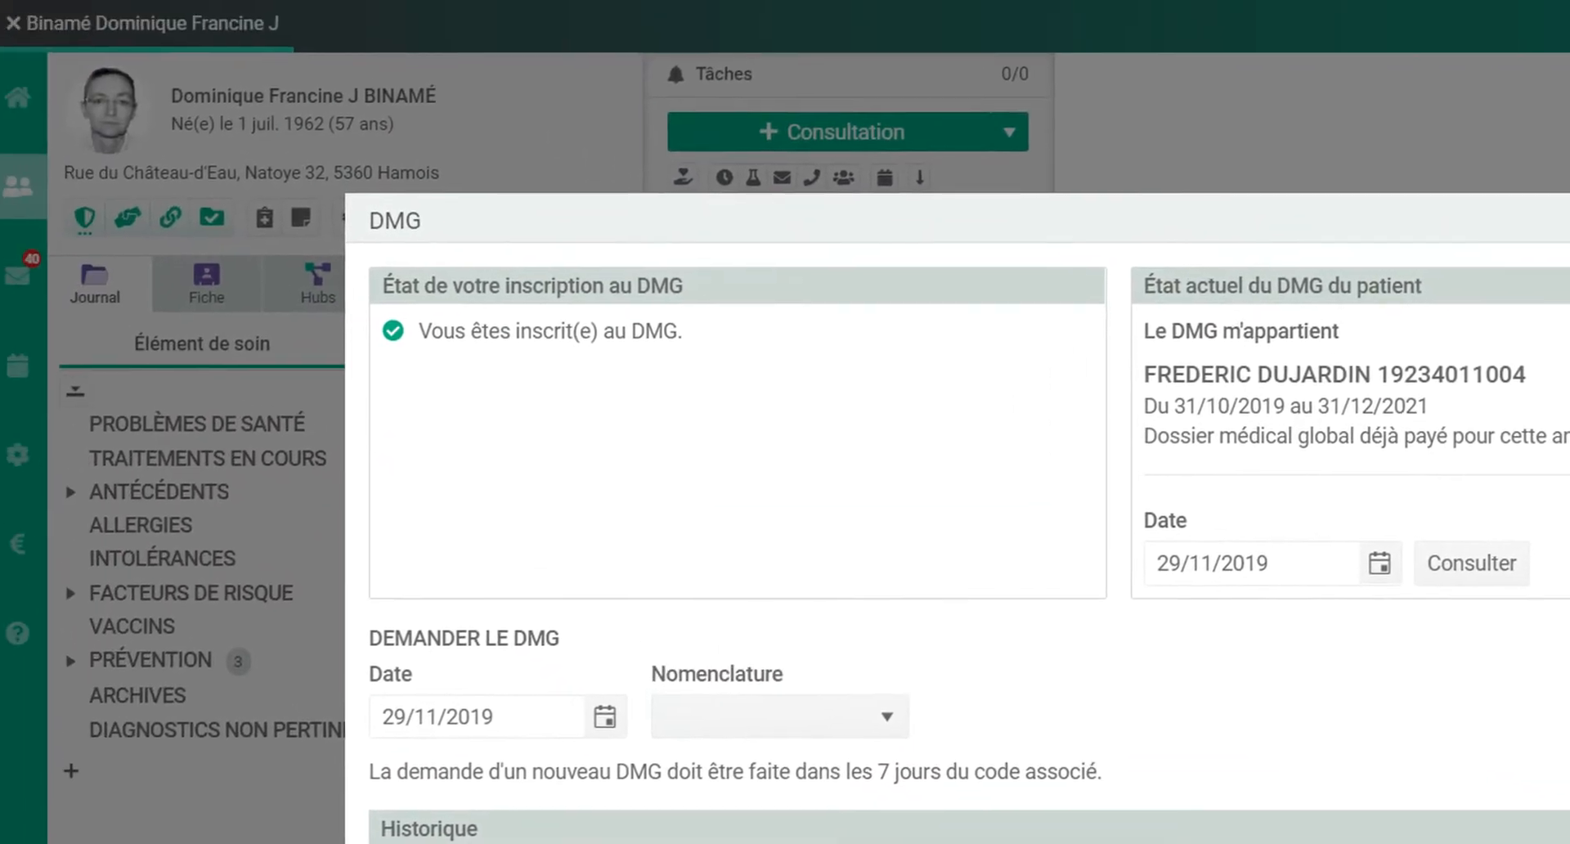
left_click(1551, 61)
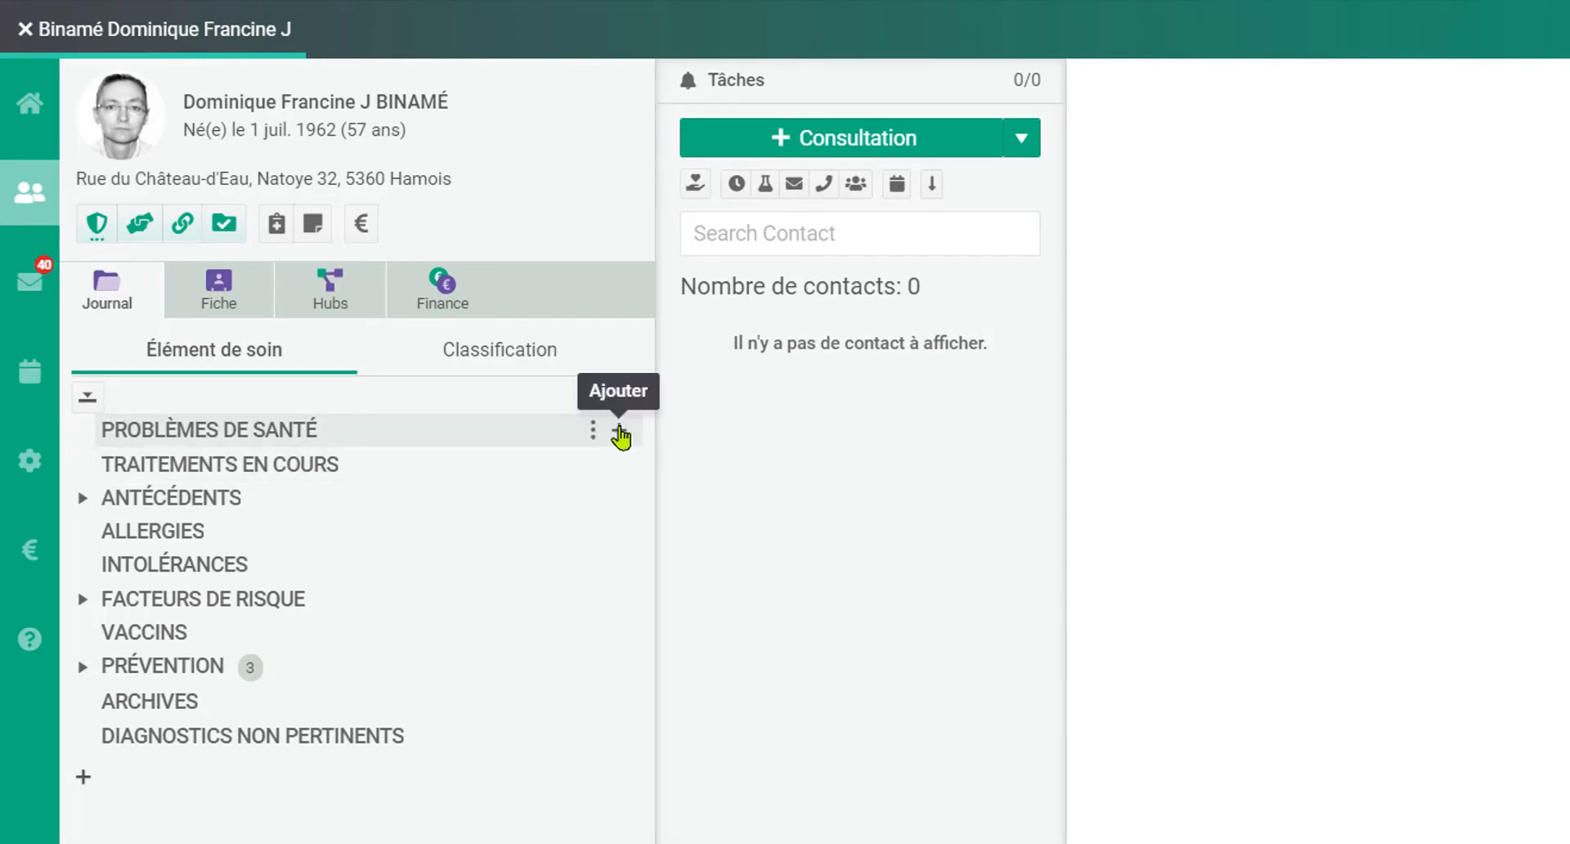
Step: Add a new care element under Problèmes de santé and choose "hypertension" as the diagnosis
left_click(619, 434)
type("hyperte")
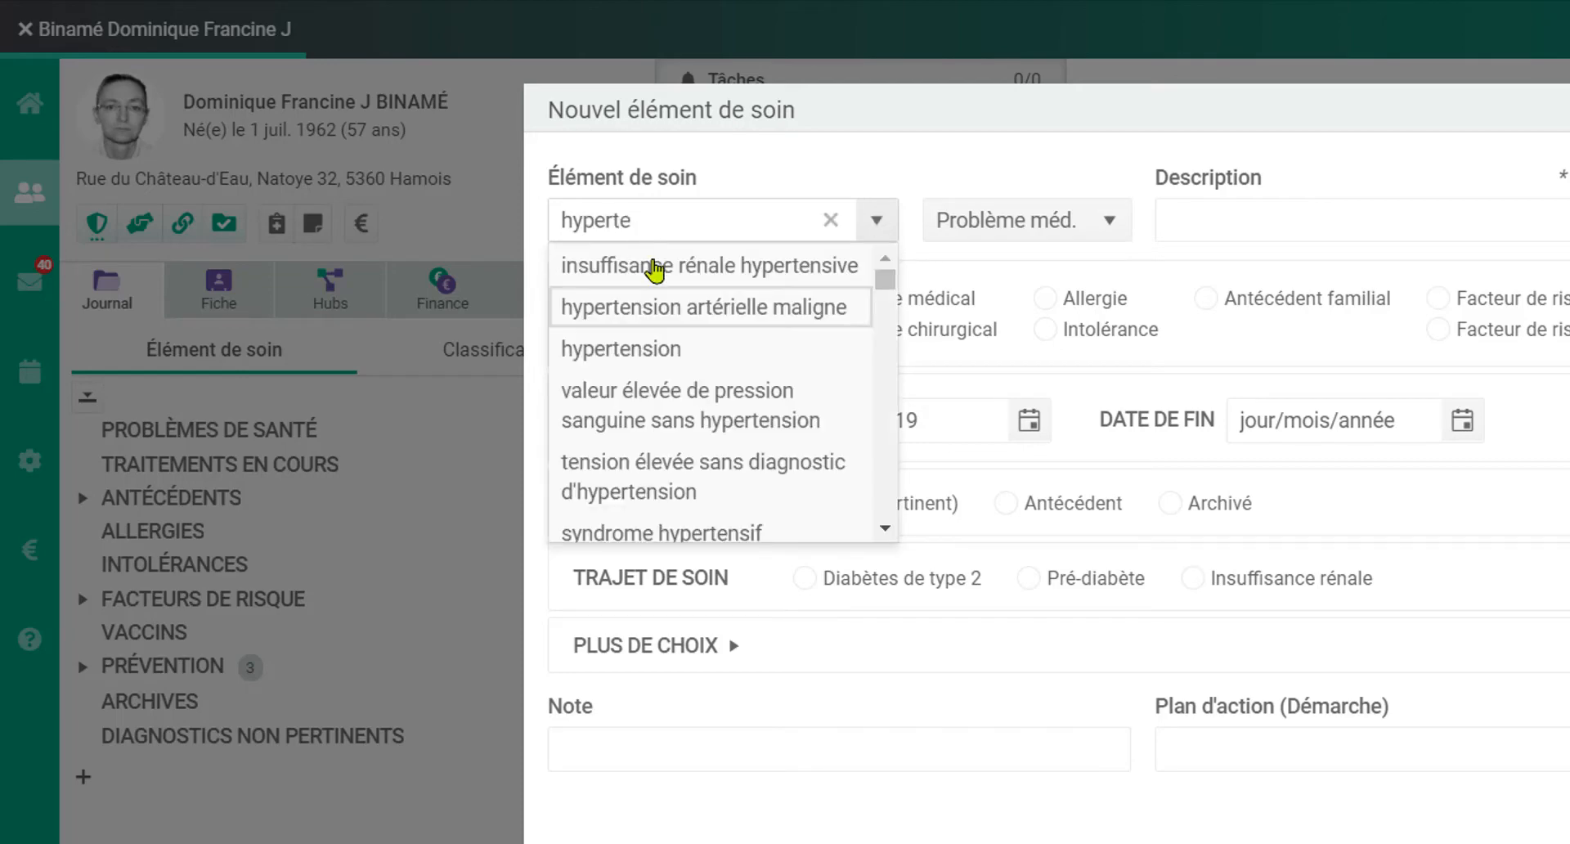
left_click(674, 349)
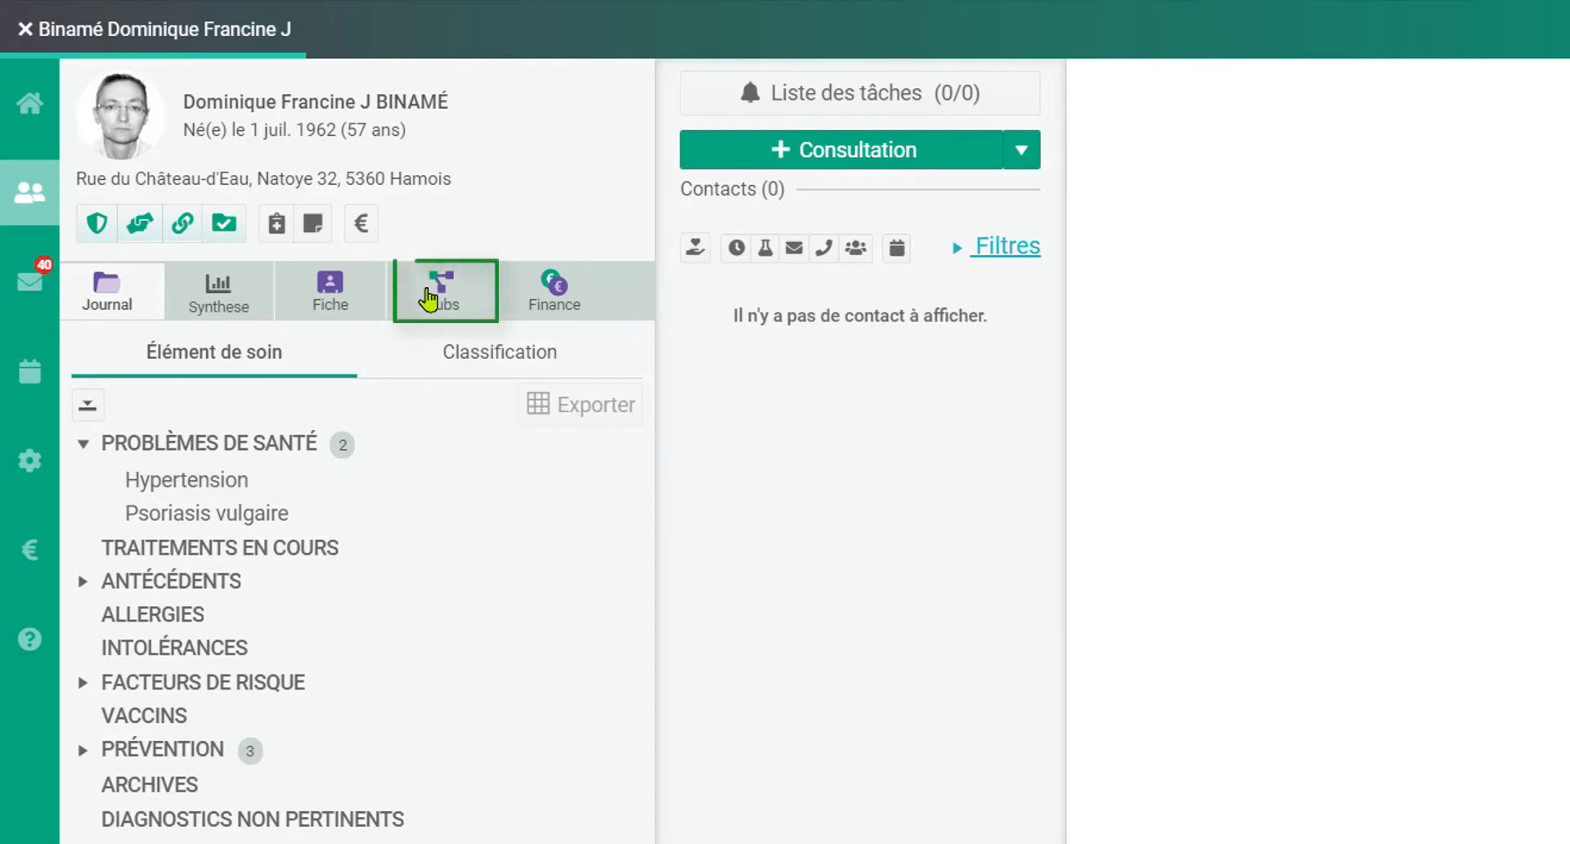
Step: Open the Sumehr dated 27/11/2019 from the RSW hub and import its selected data into the patient's record
left_click(429, 300)
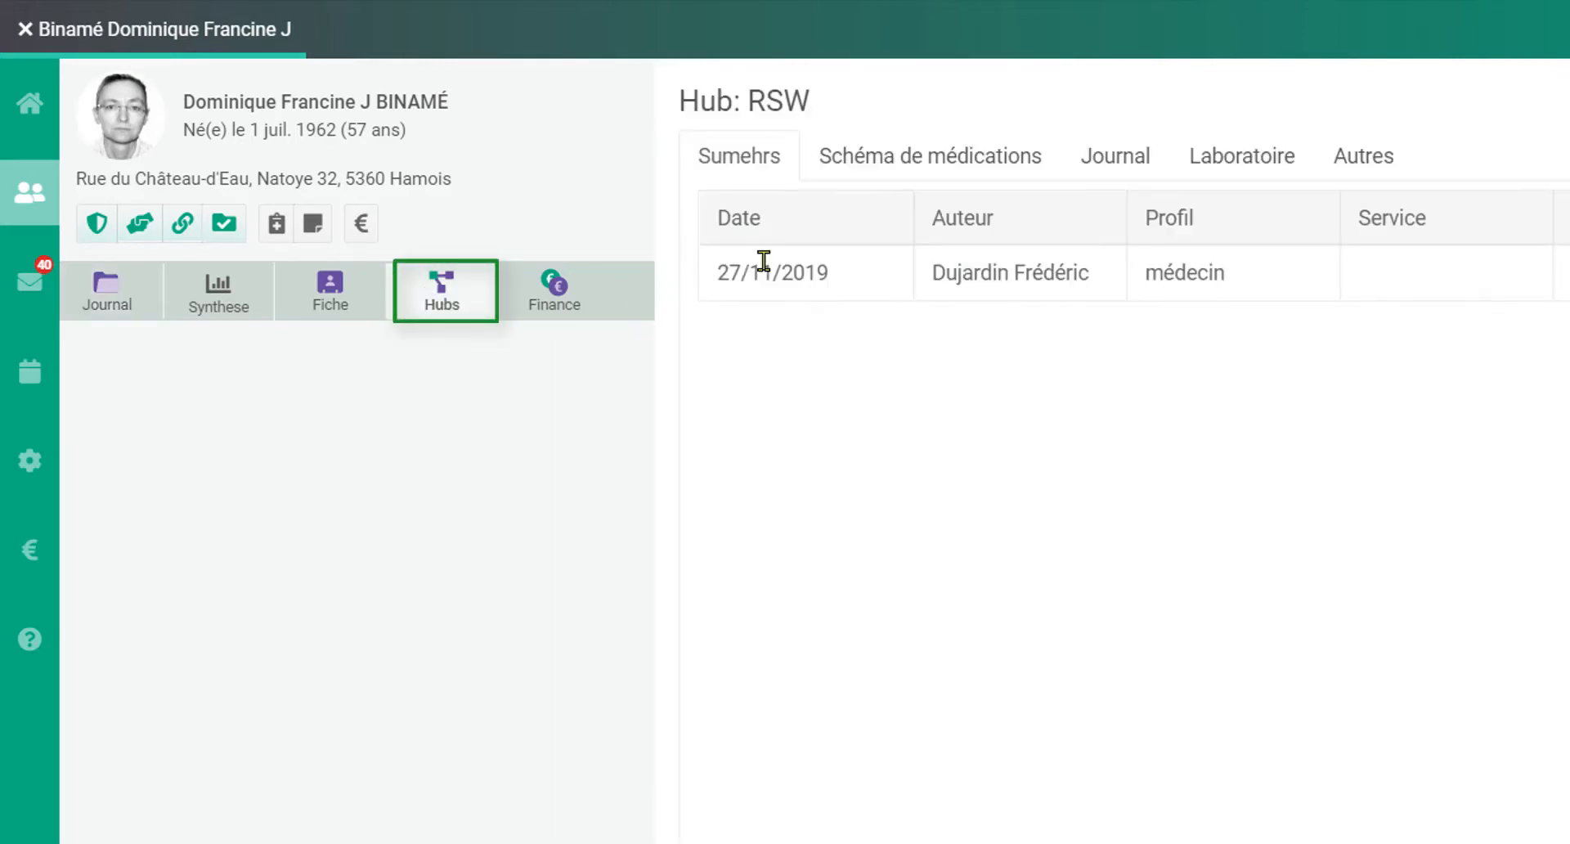
left_click(792, 280)
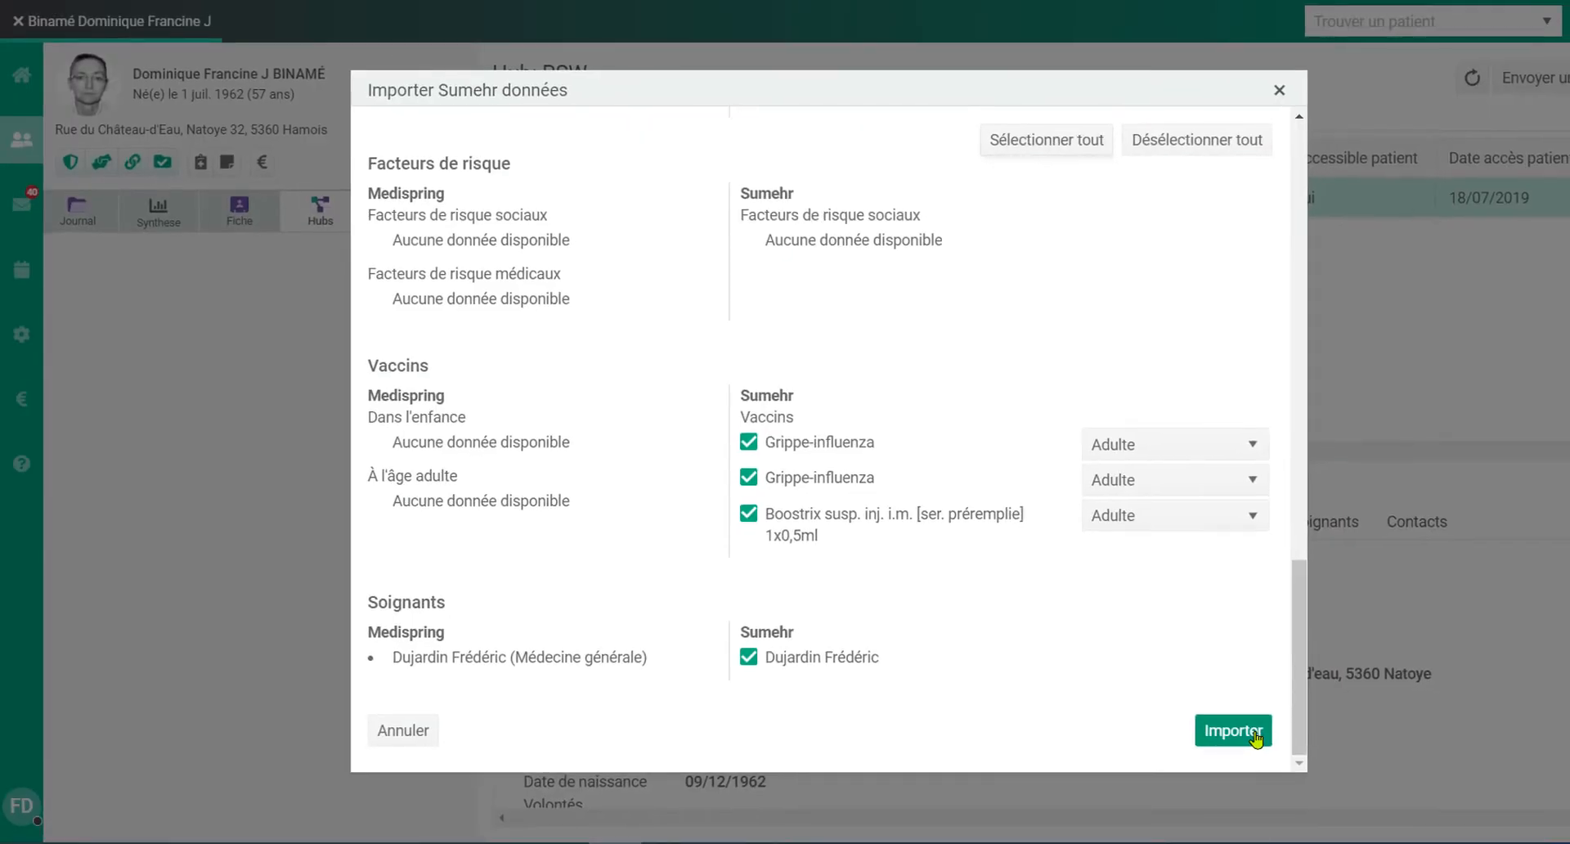
left_click(1284, 760)
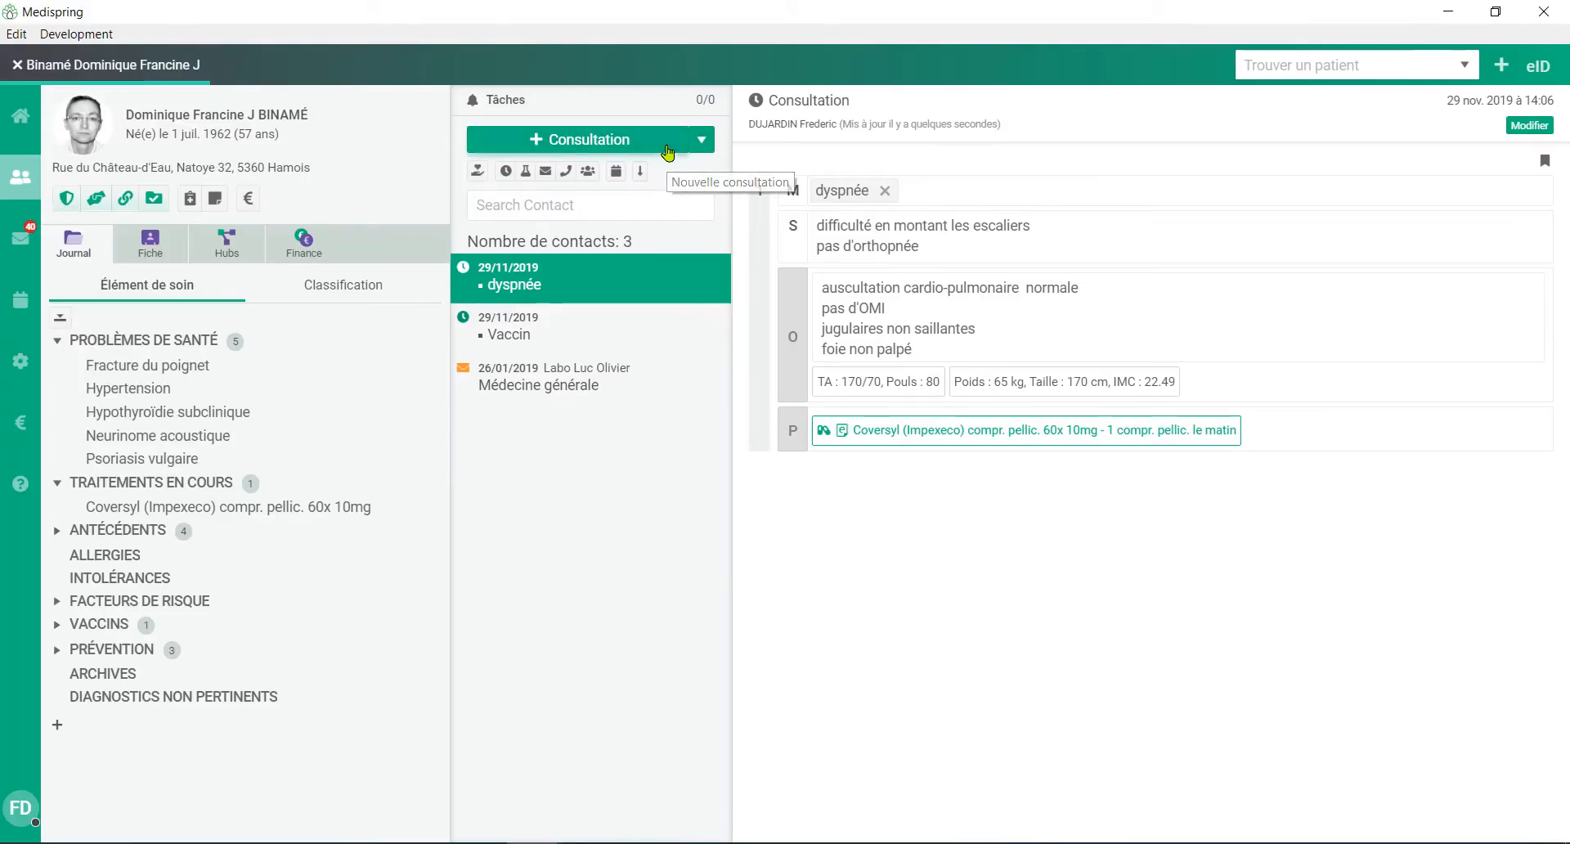
Step: Create a new consultation for the patient and set its Motifs entry to "dyspepsie"
left_click(669, 153)
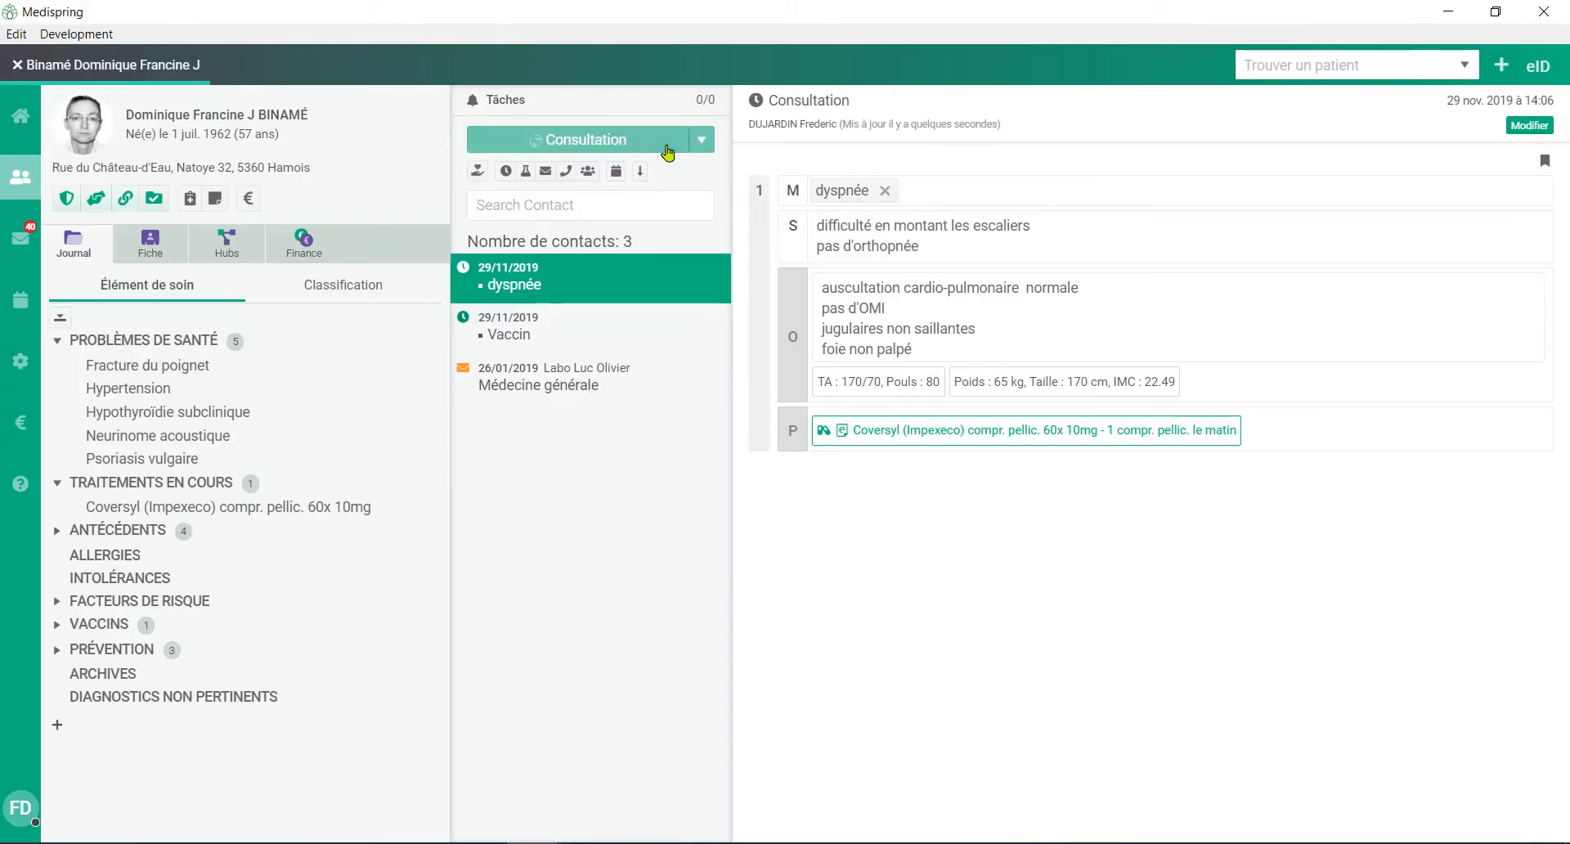
left_click(913, 197)
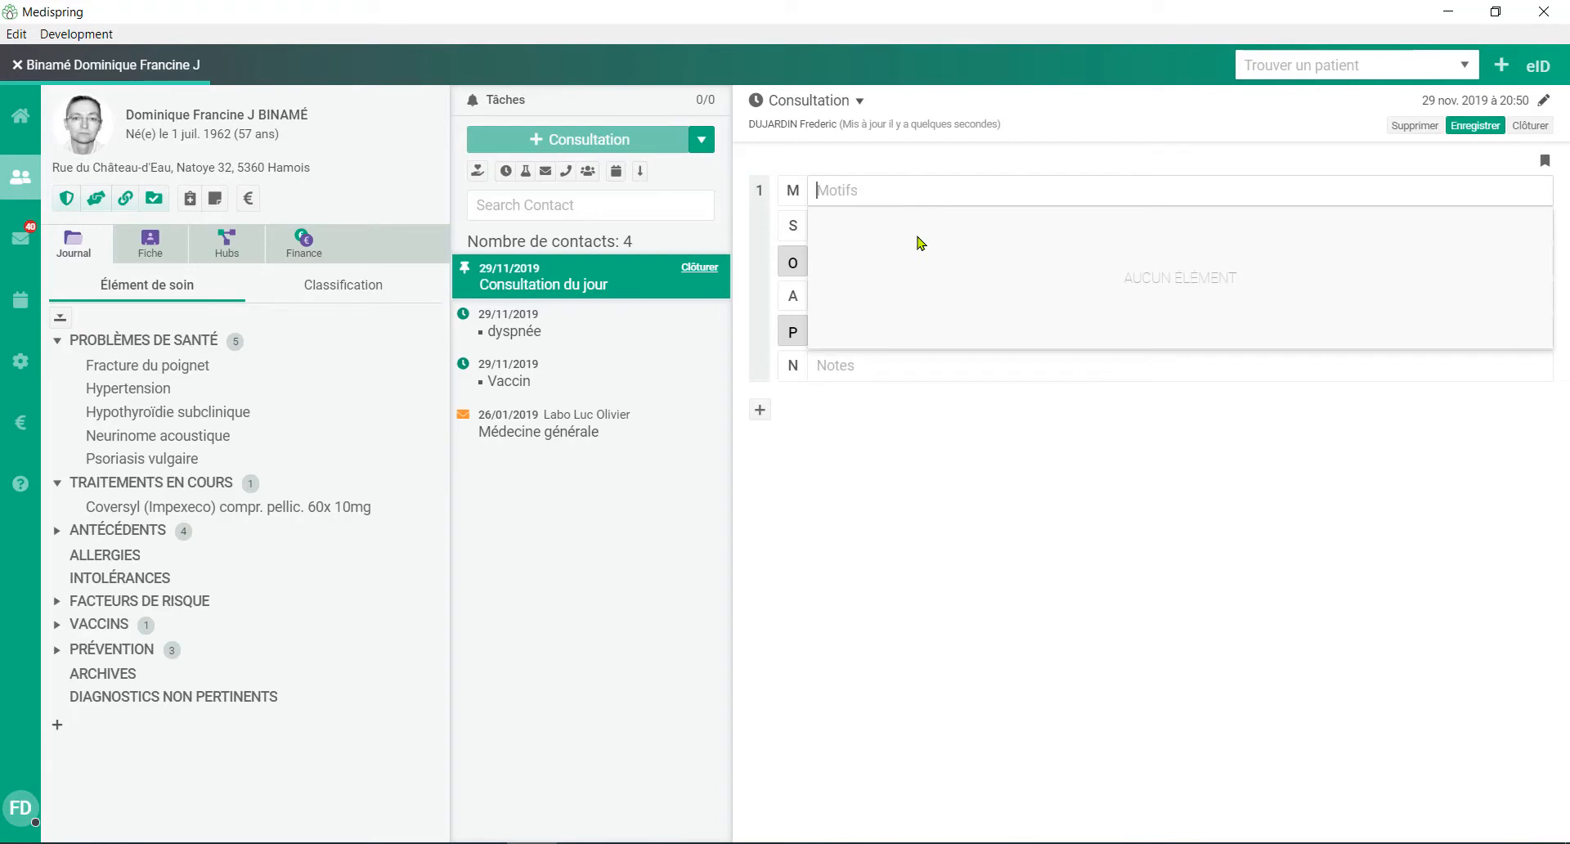
type("dyspep")
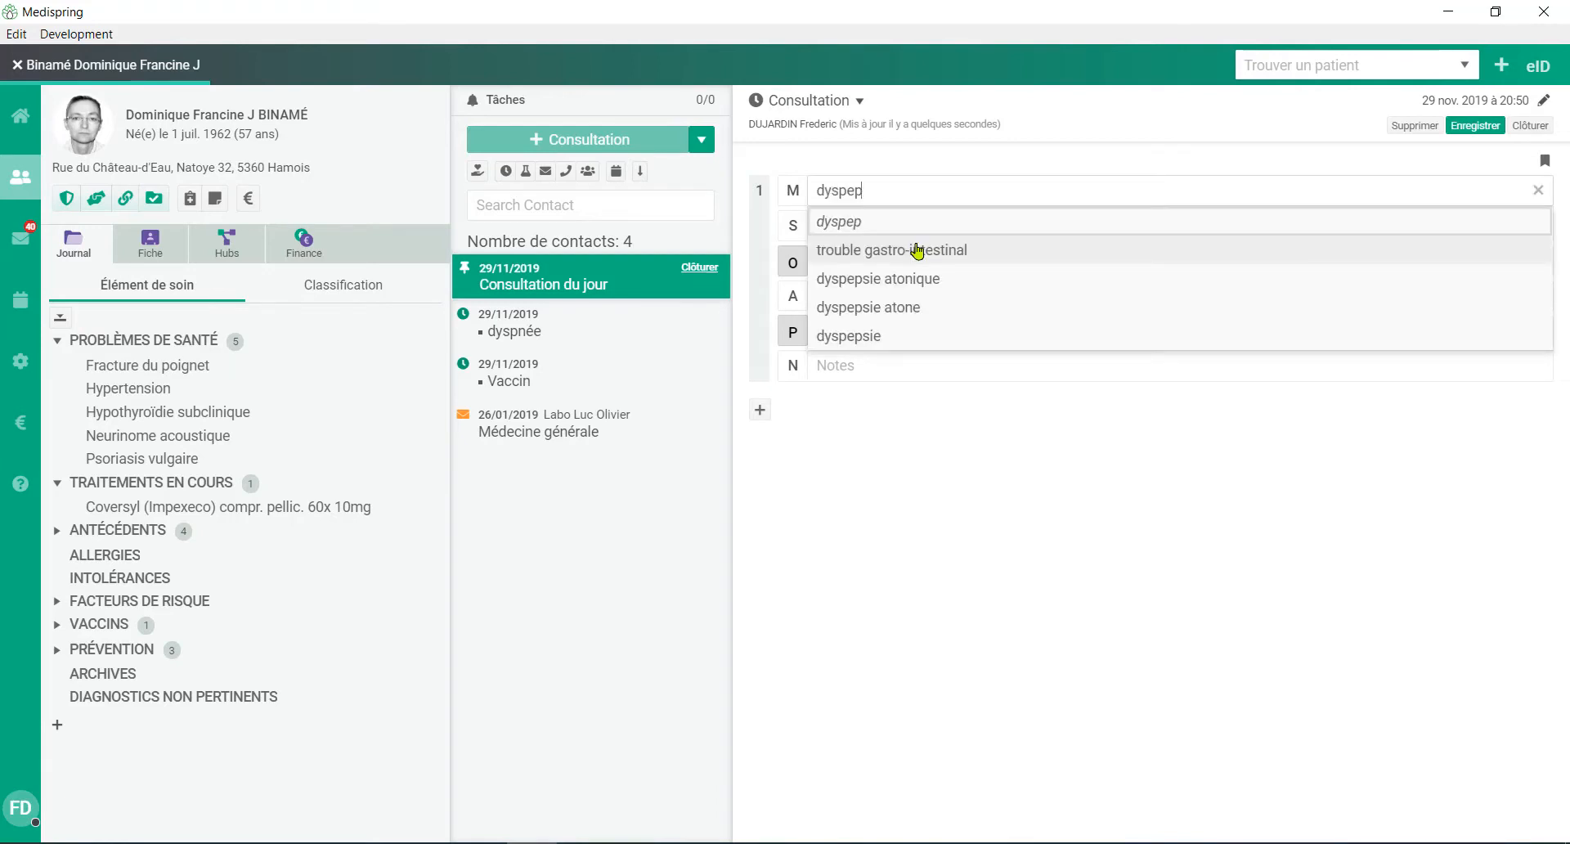
left_click(919, 337)
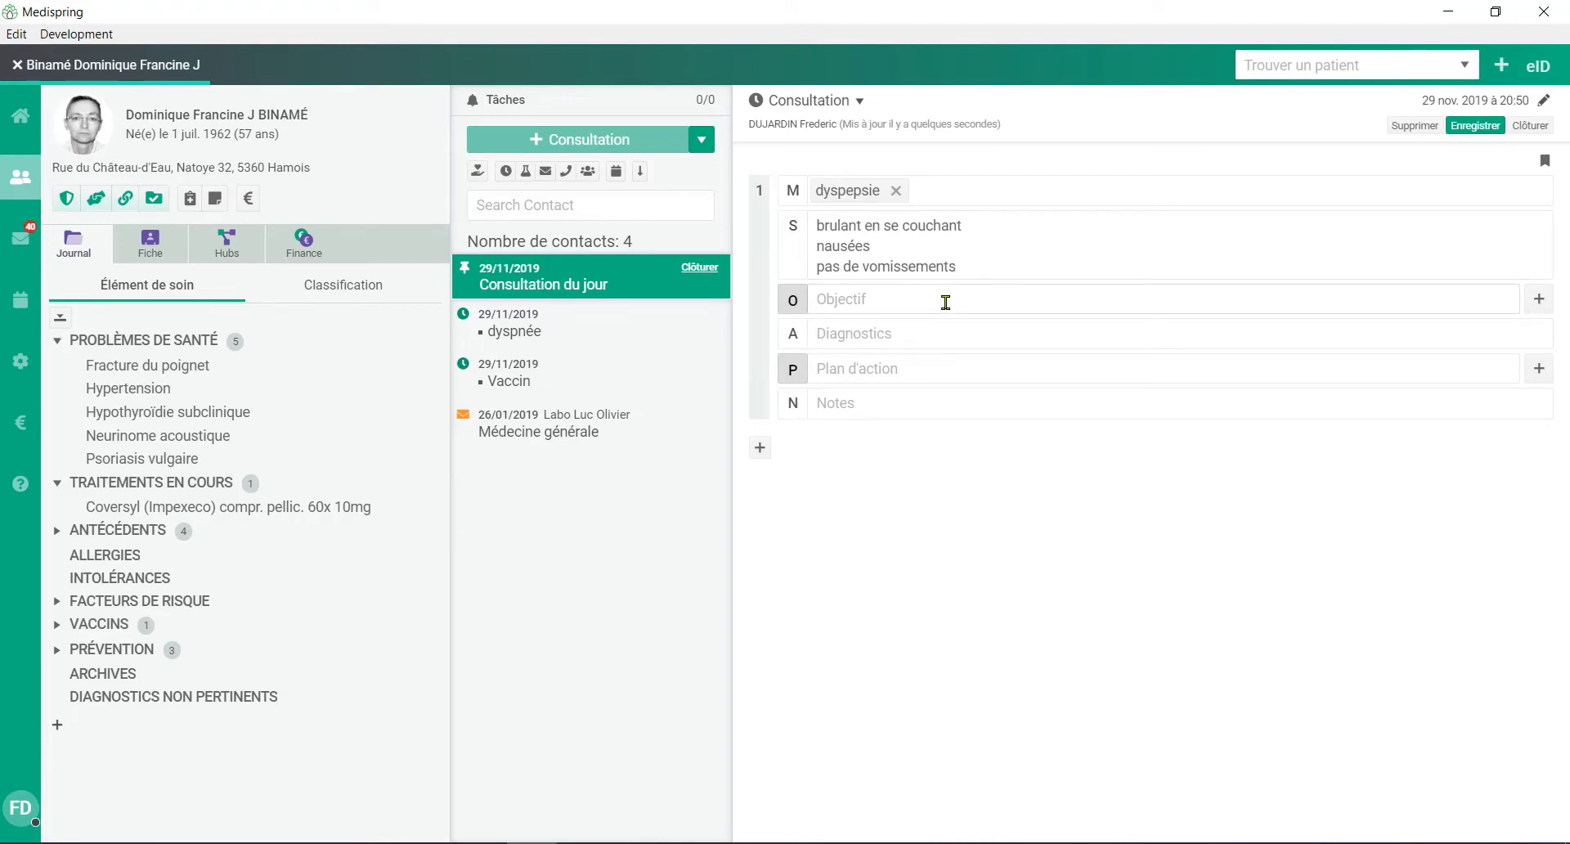
Step: Fill the consultation's Objectif field with the predefined "examen abdominal" text, found with the abbreviation "exa"
type("exa")
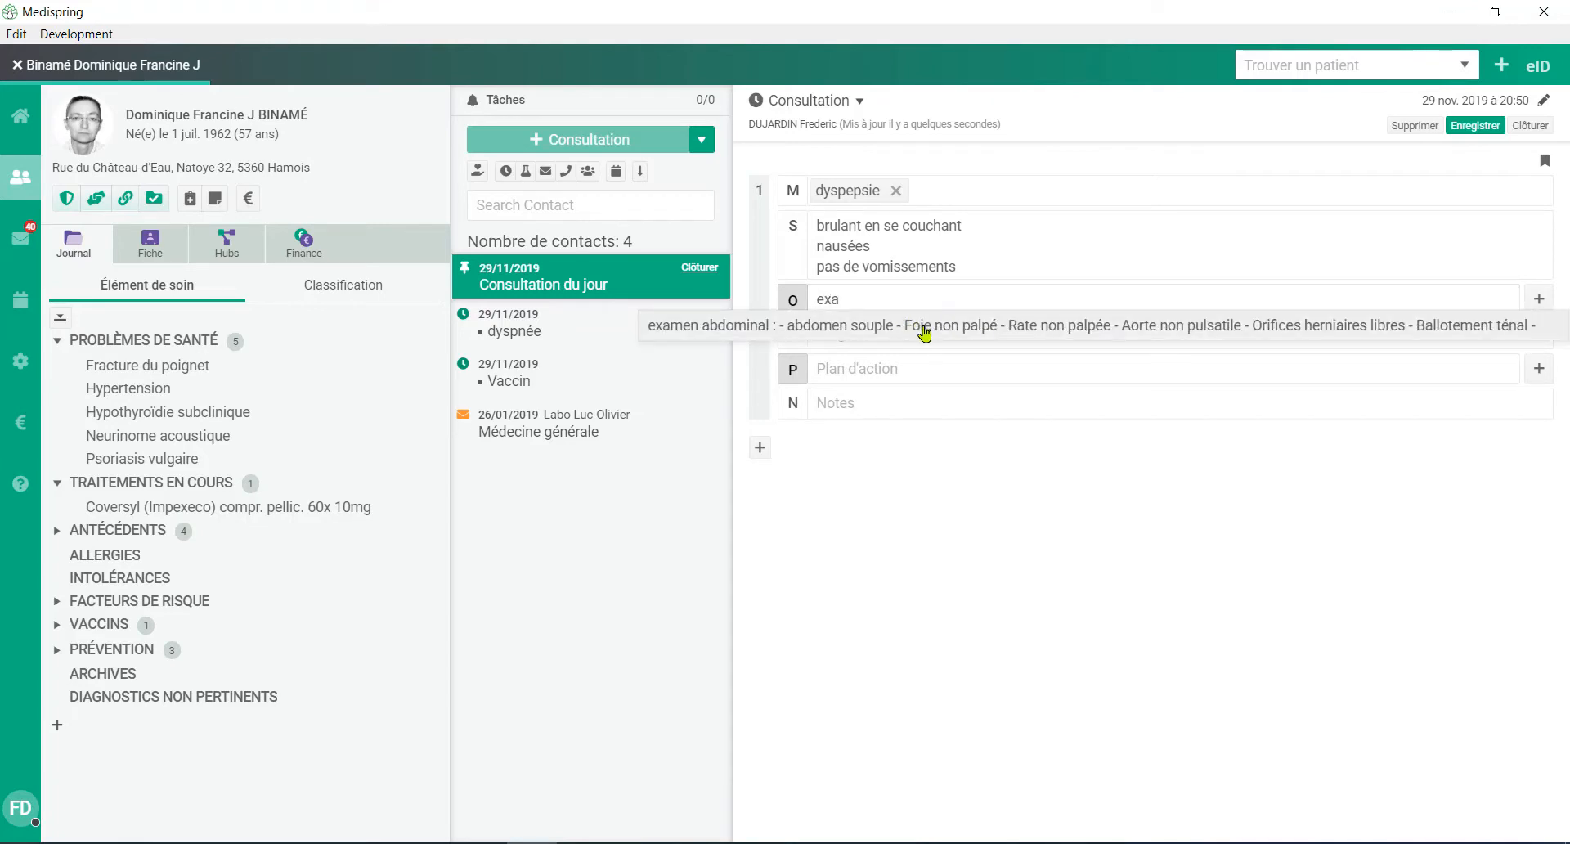
left_click(925, 331)
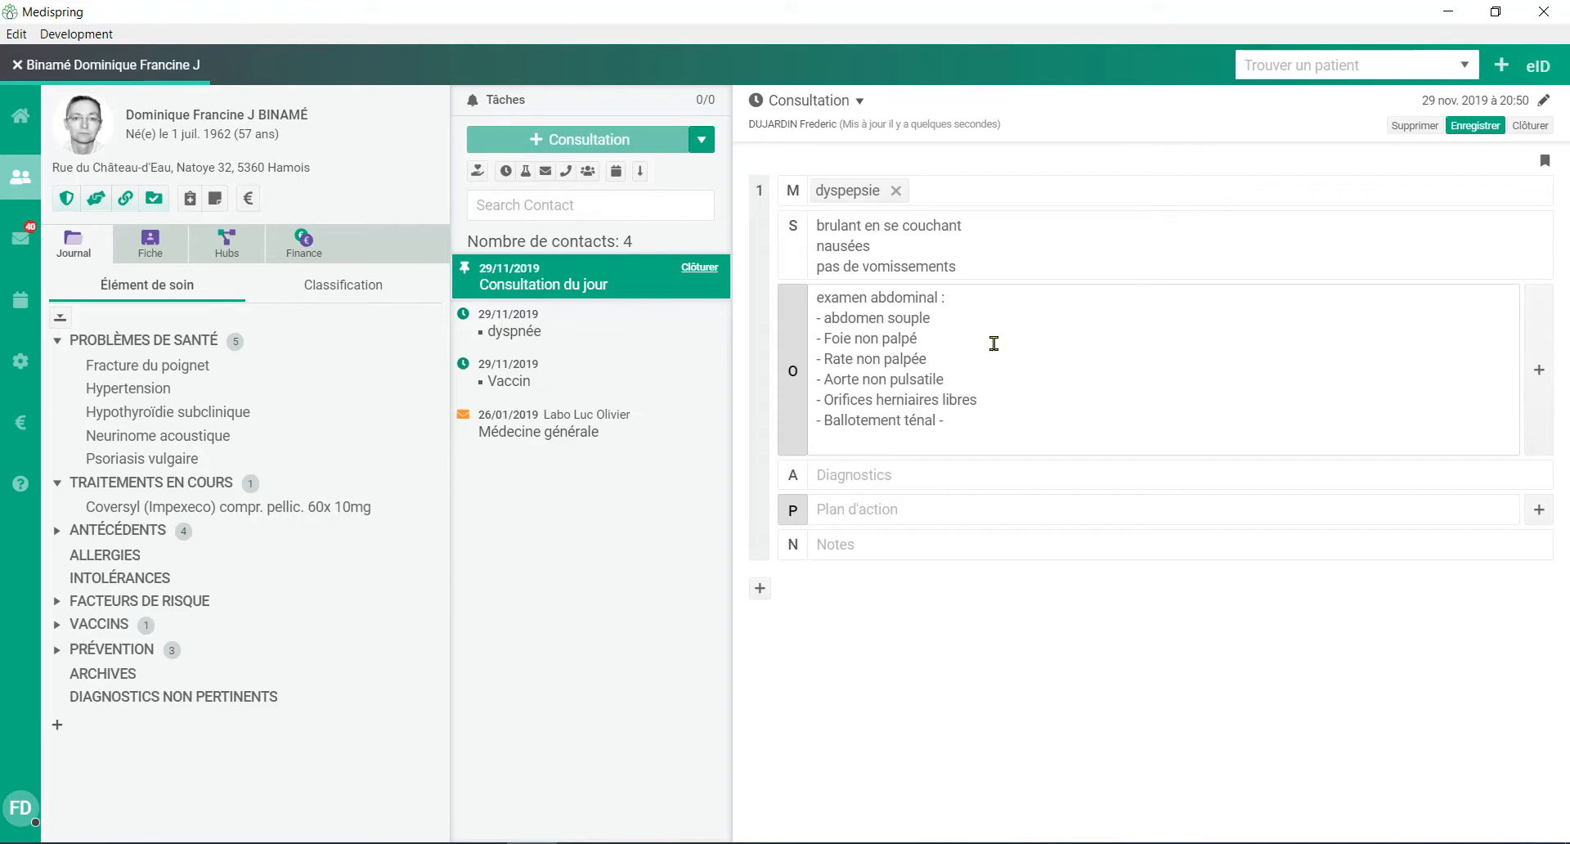
left_click_drag(936, 320, 909, 337)
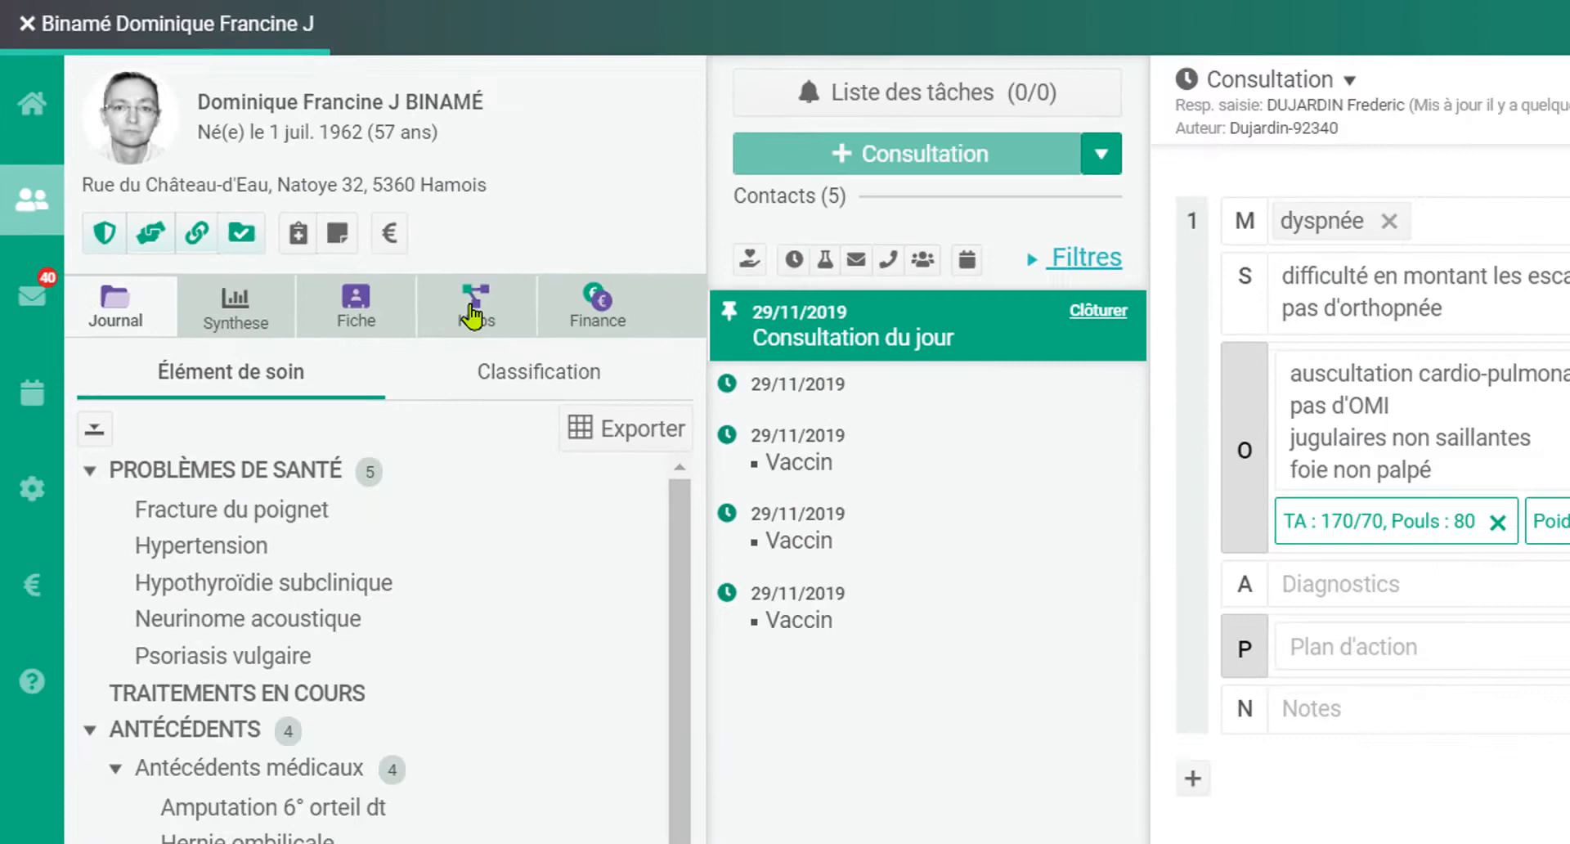
Step: Open the 26/01/2019 Biologie result from the hub's laboratory documents and review its attached document
left_click(585, 391)
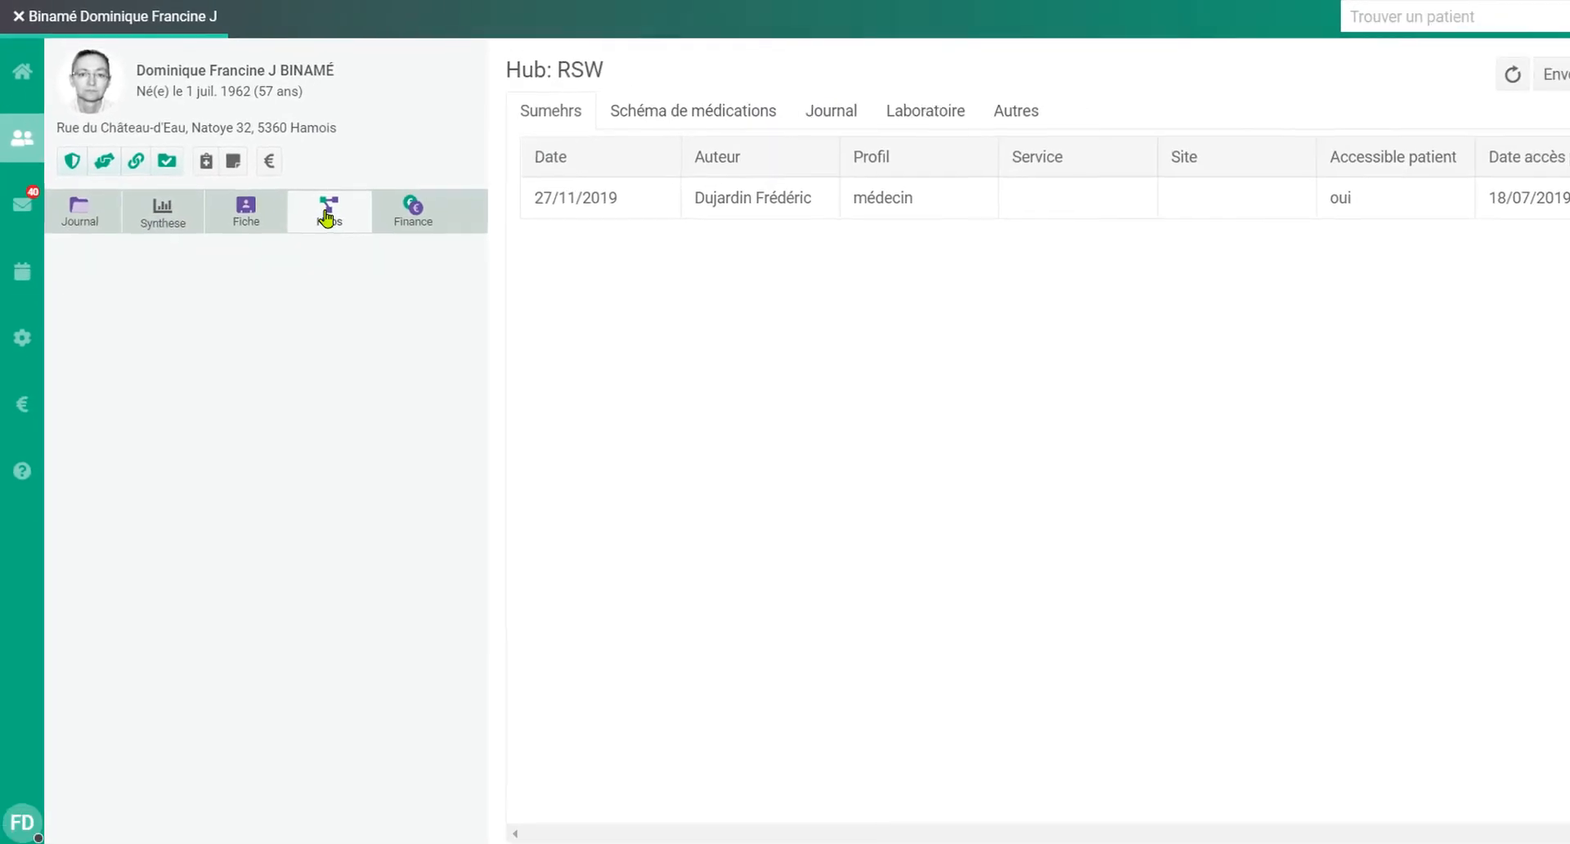
left_click(930, 112)
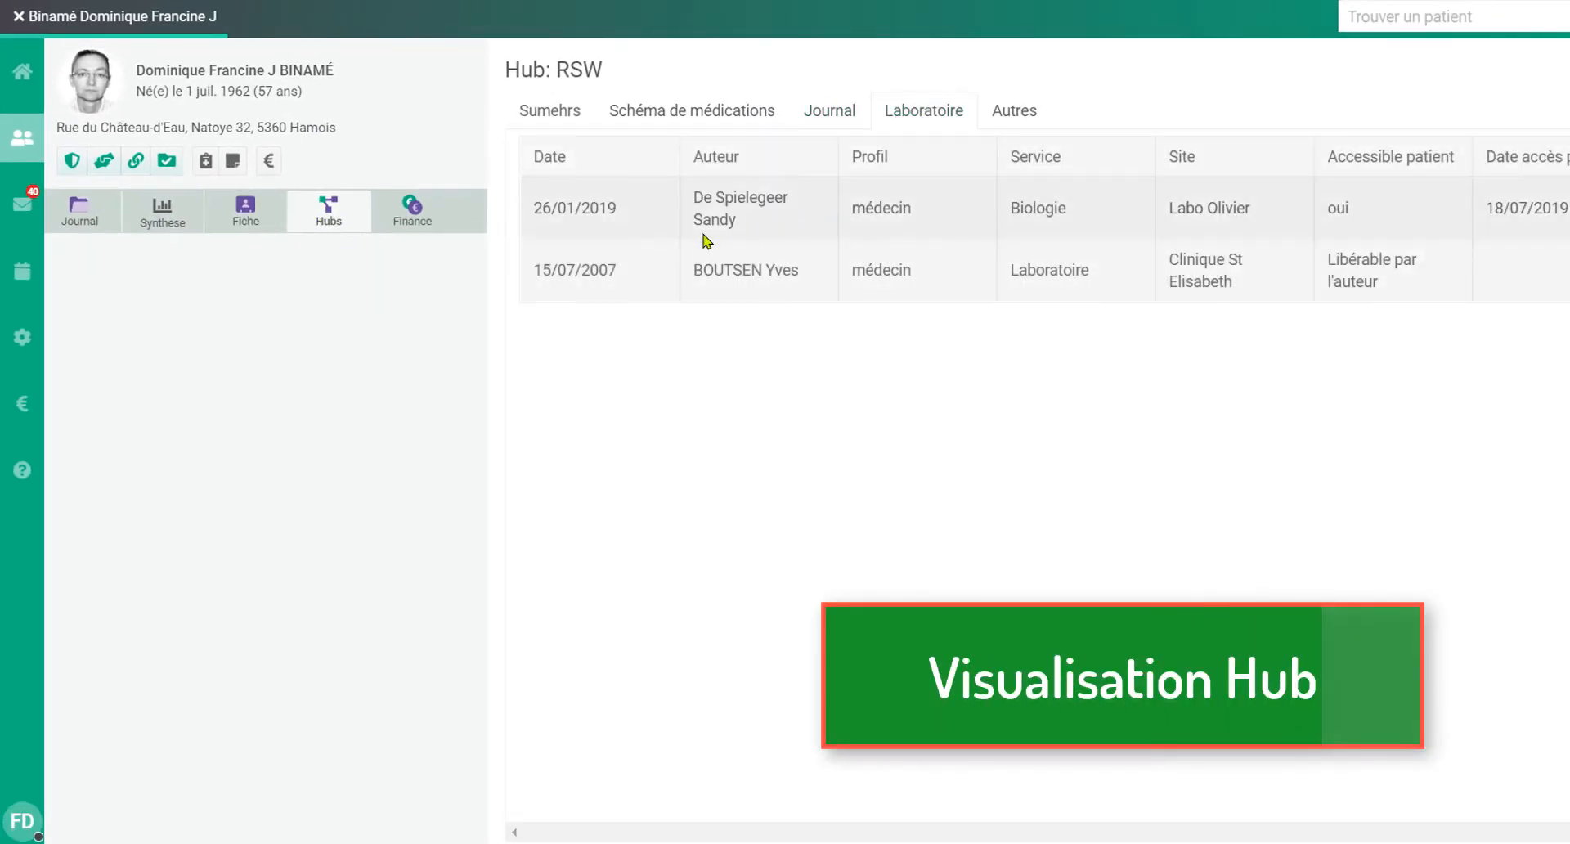
left_click(612, 215)
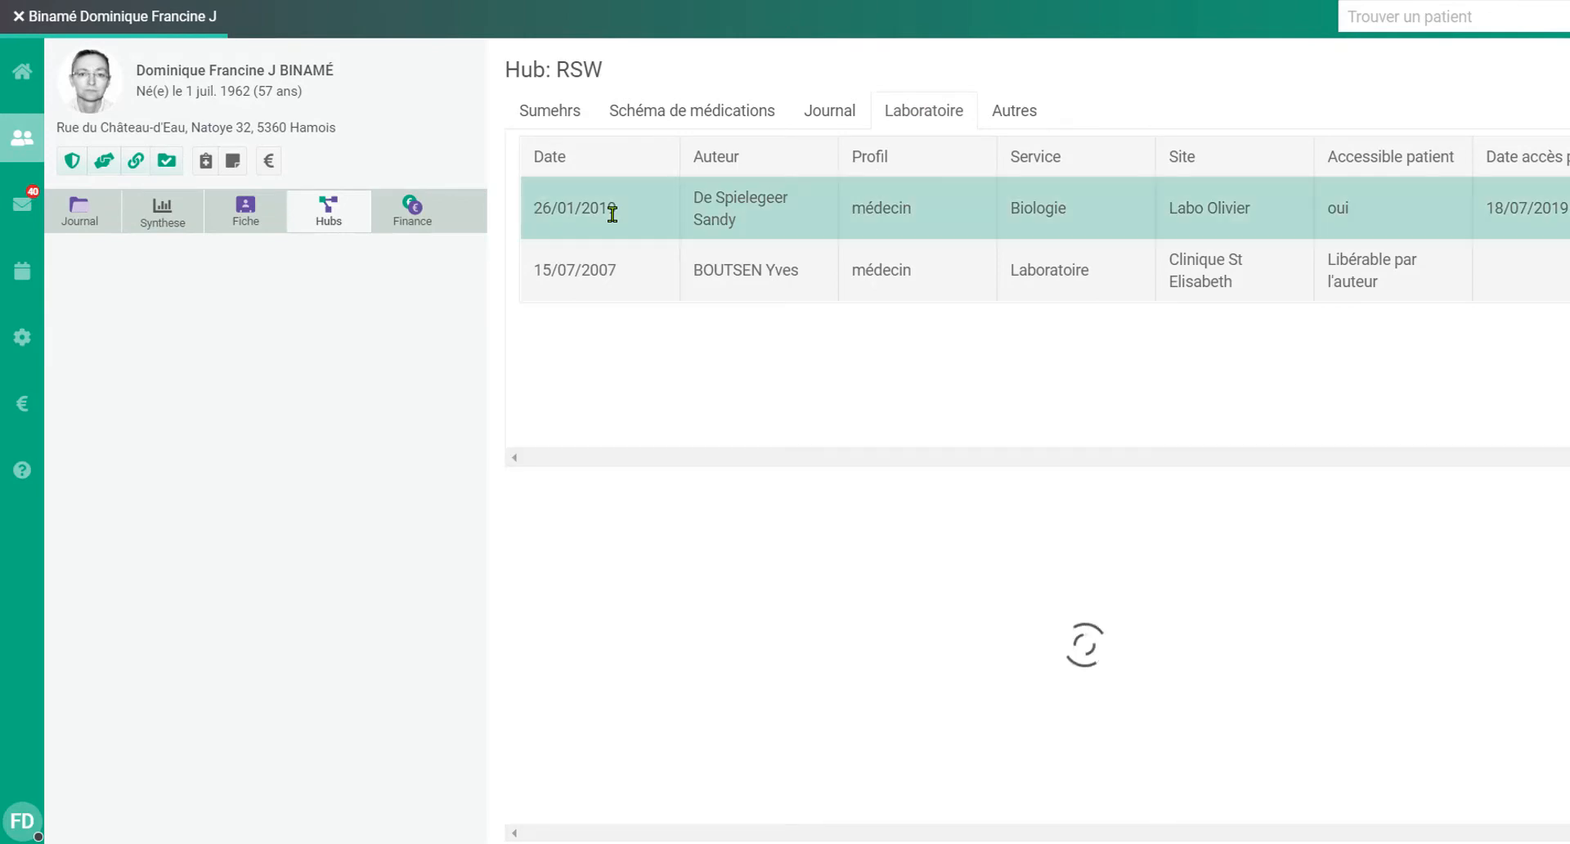
scroll(833, 442, "down", 10)
scroll(833, 445, "down", 15)
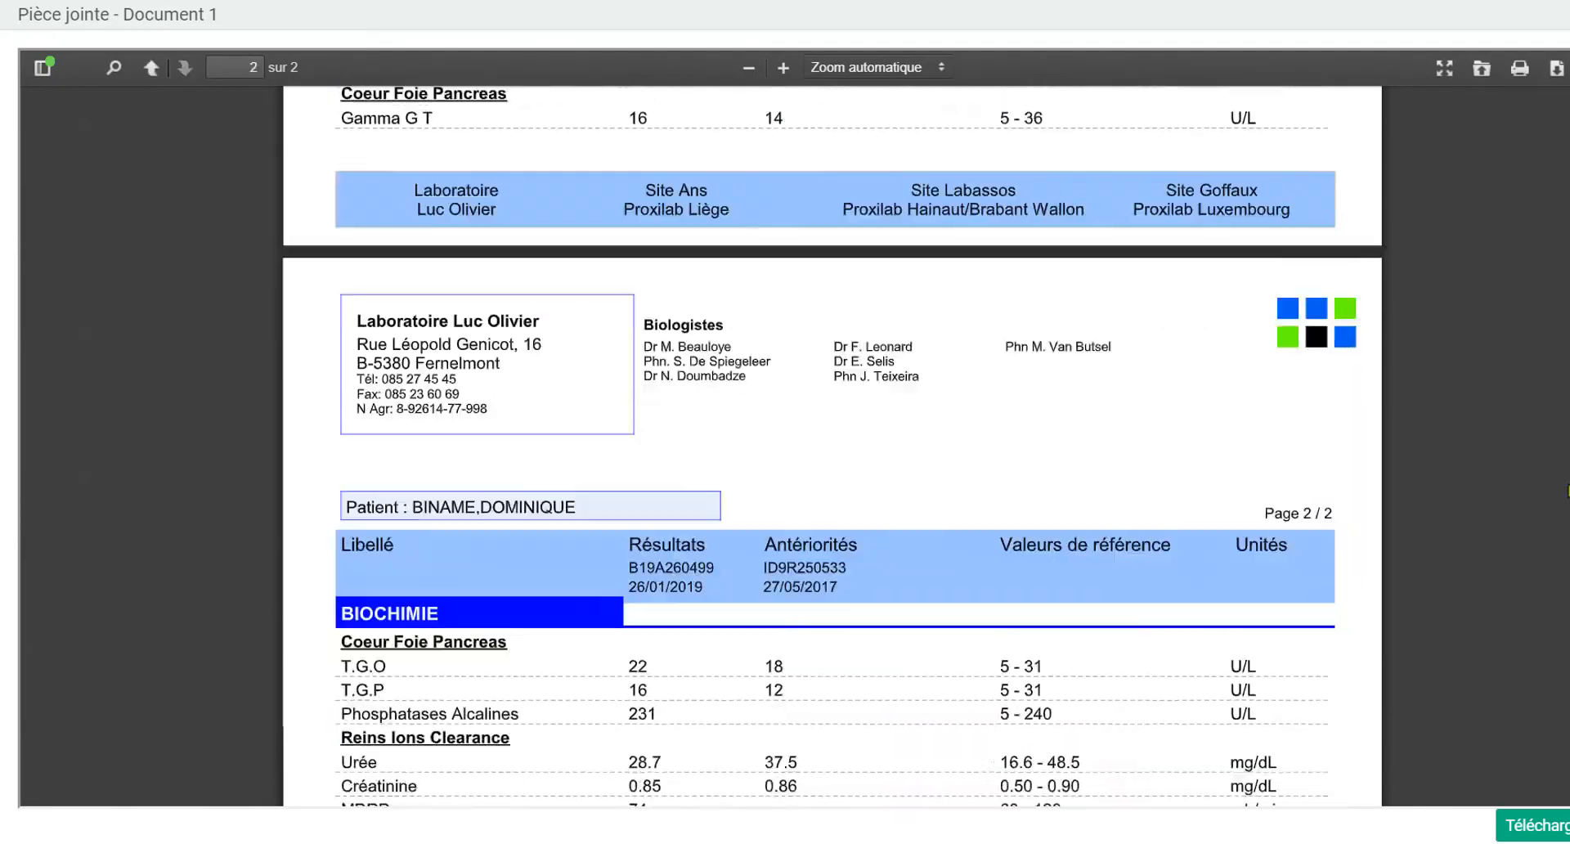
key("Escape")
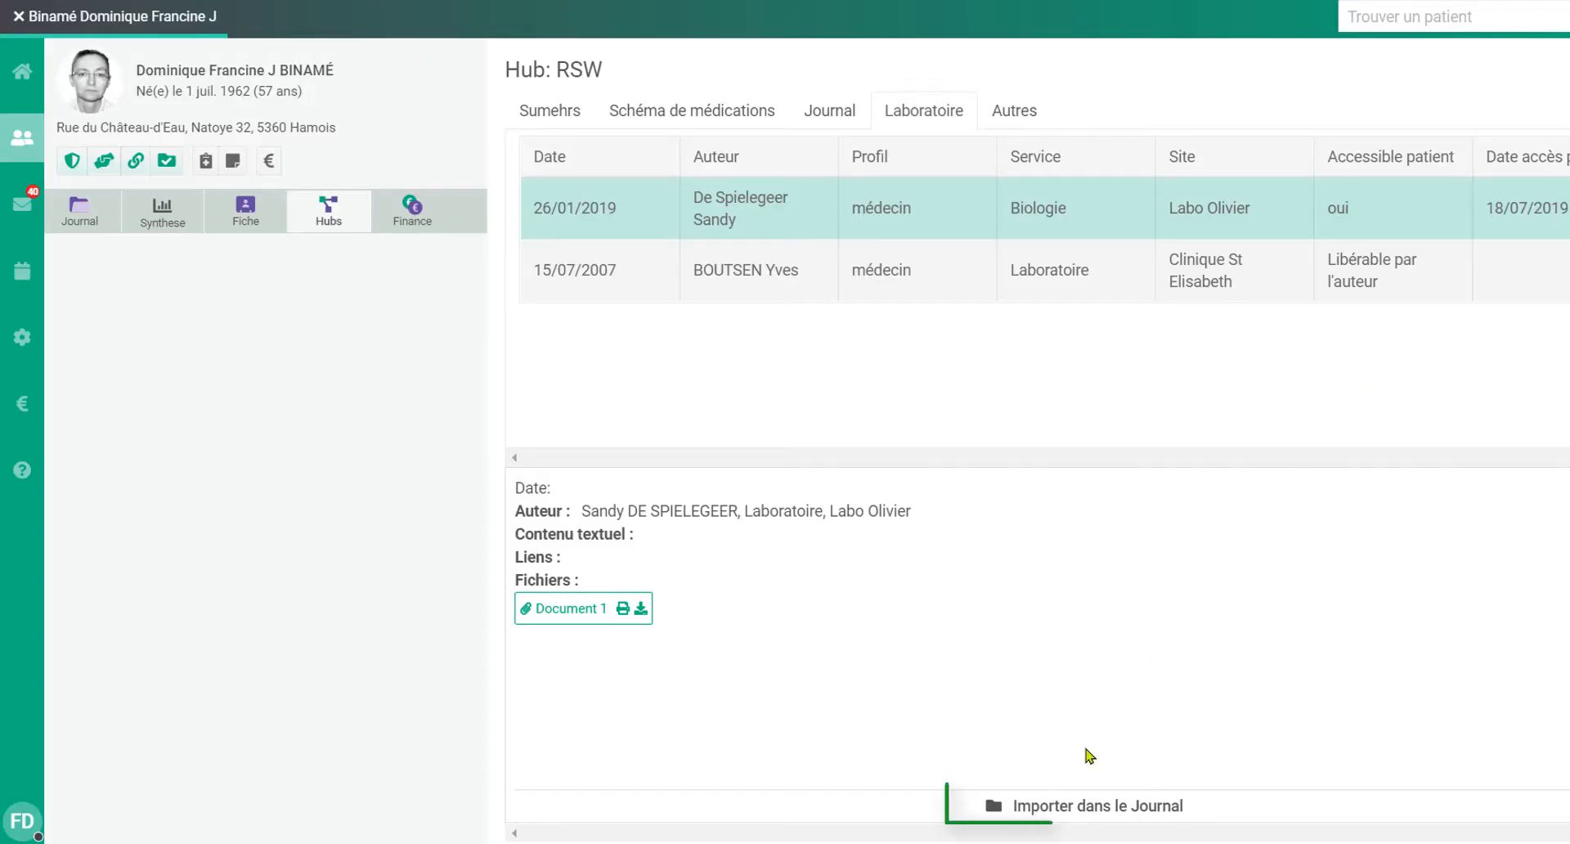
Step: Import the 26/01/2019 laboratory result into the patient's journal and open its entry in the contacts list
left_click(1064, 808)
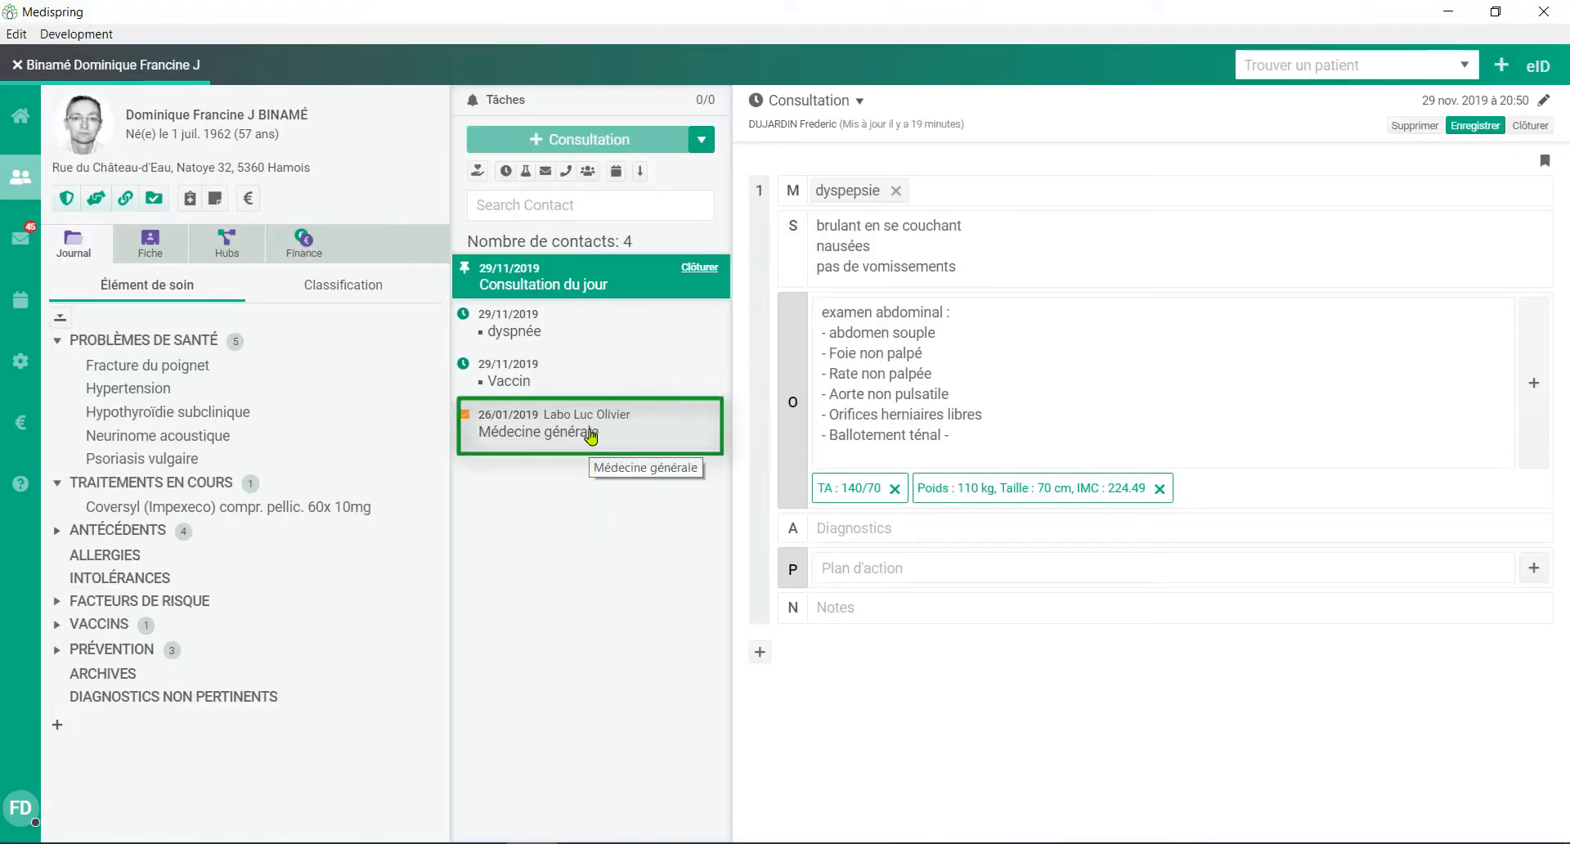
left_click(592, 436)
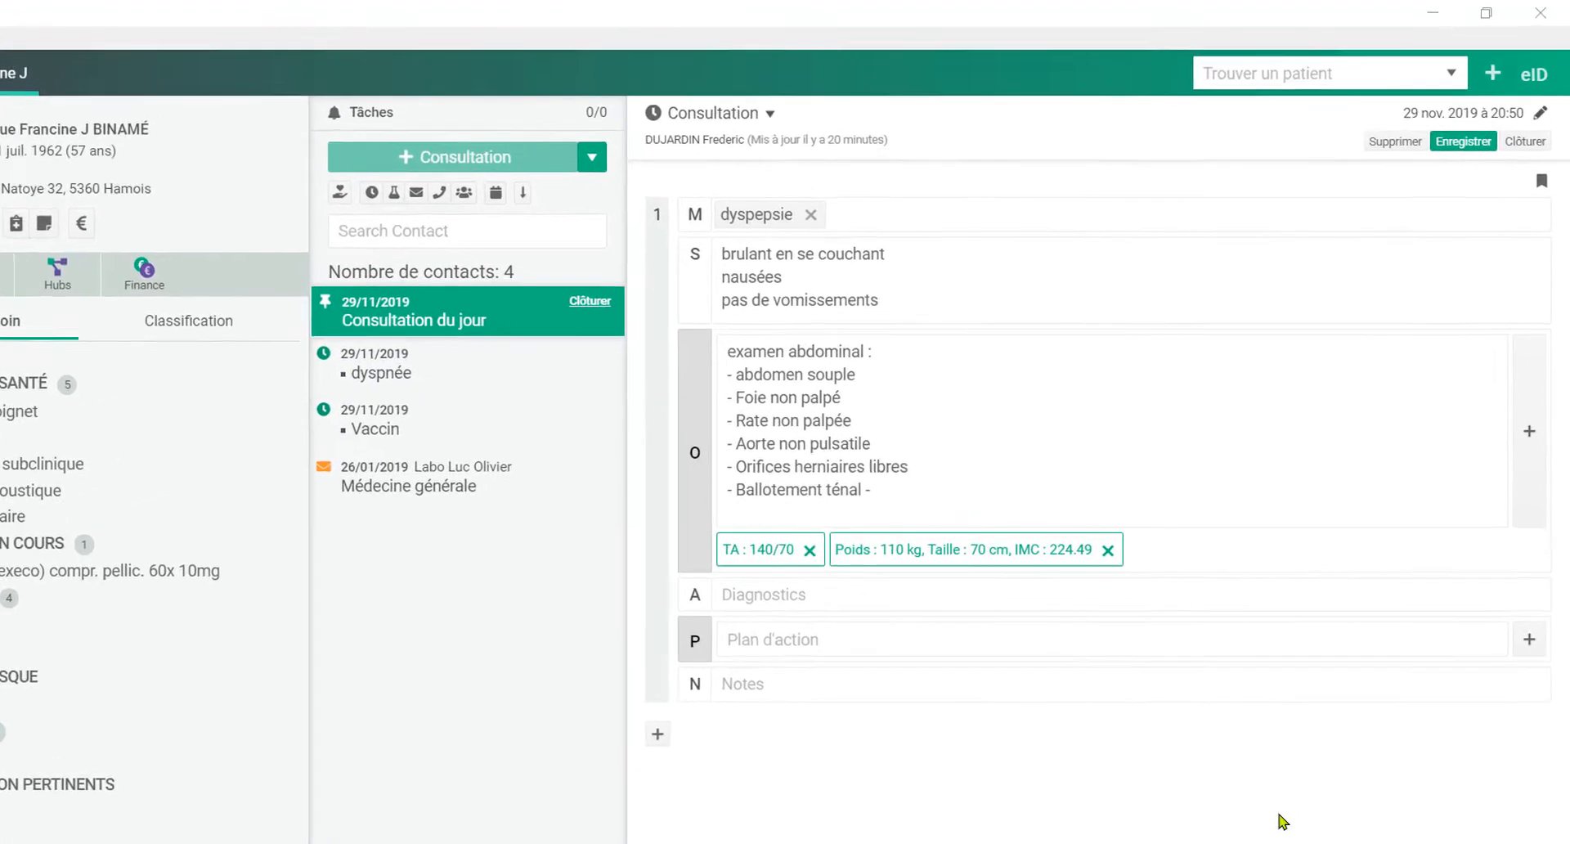
Step: Search for a second patient by surname, open that patient's record alongside the current one, and close it again
left_click(1354, 88)
type("delet")
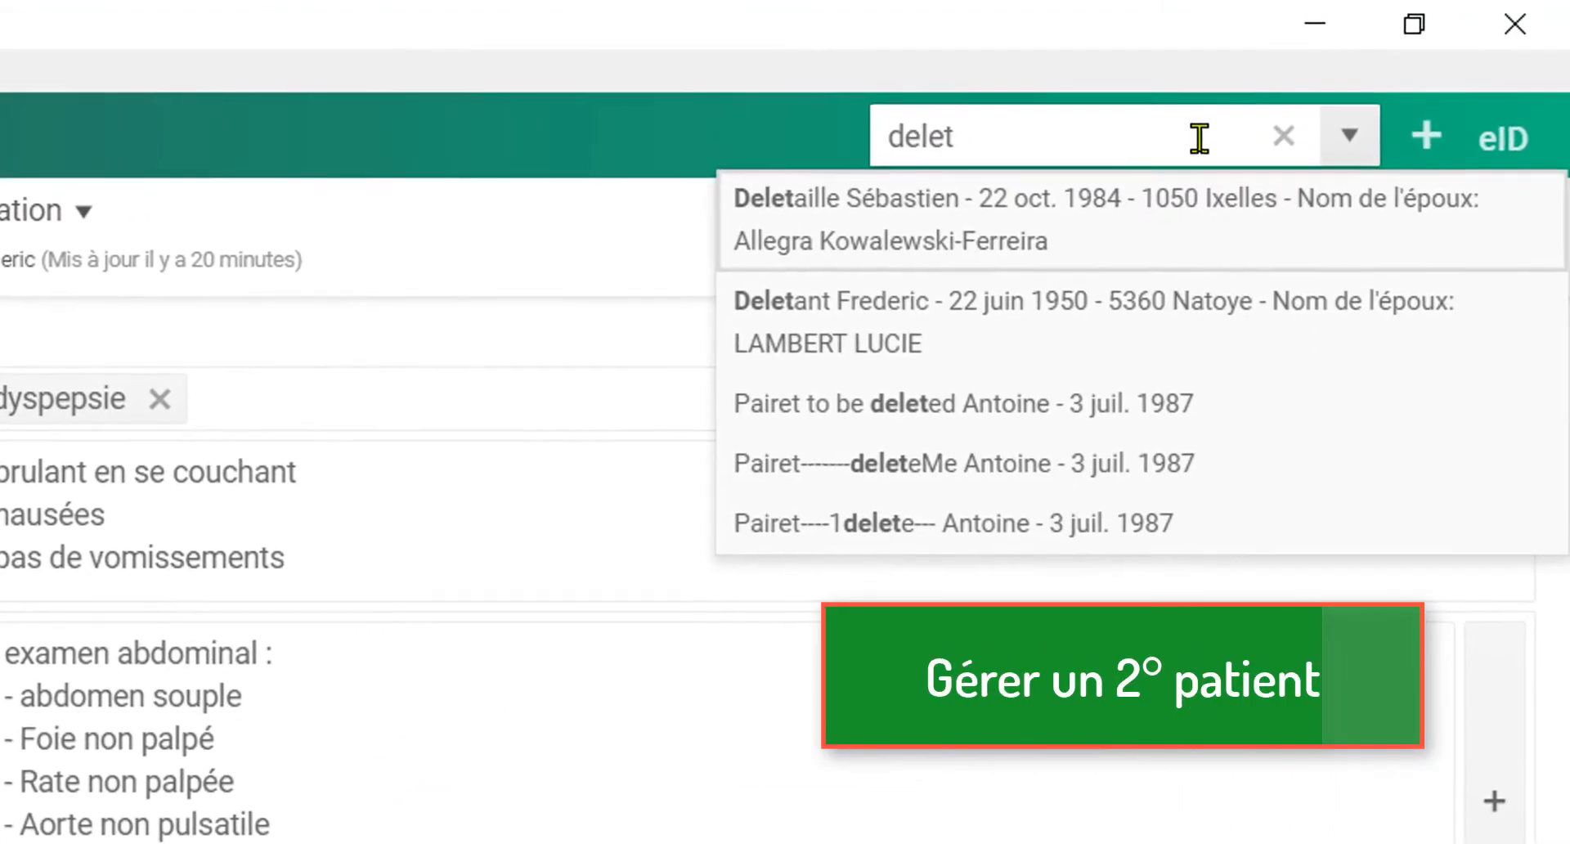
left_click(874, 348)
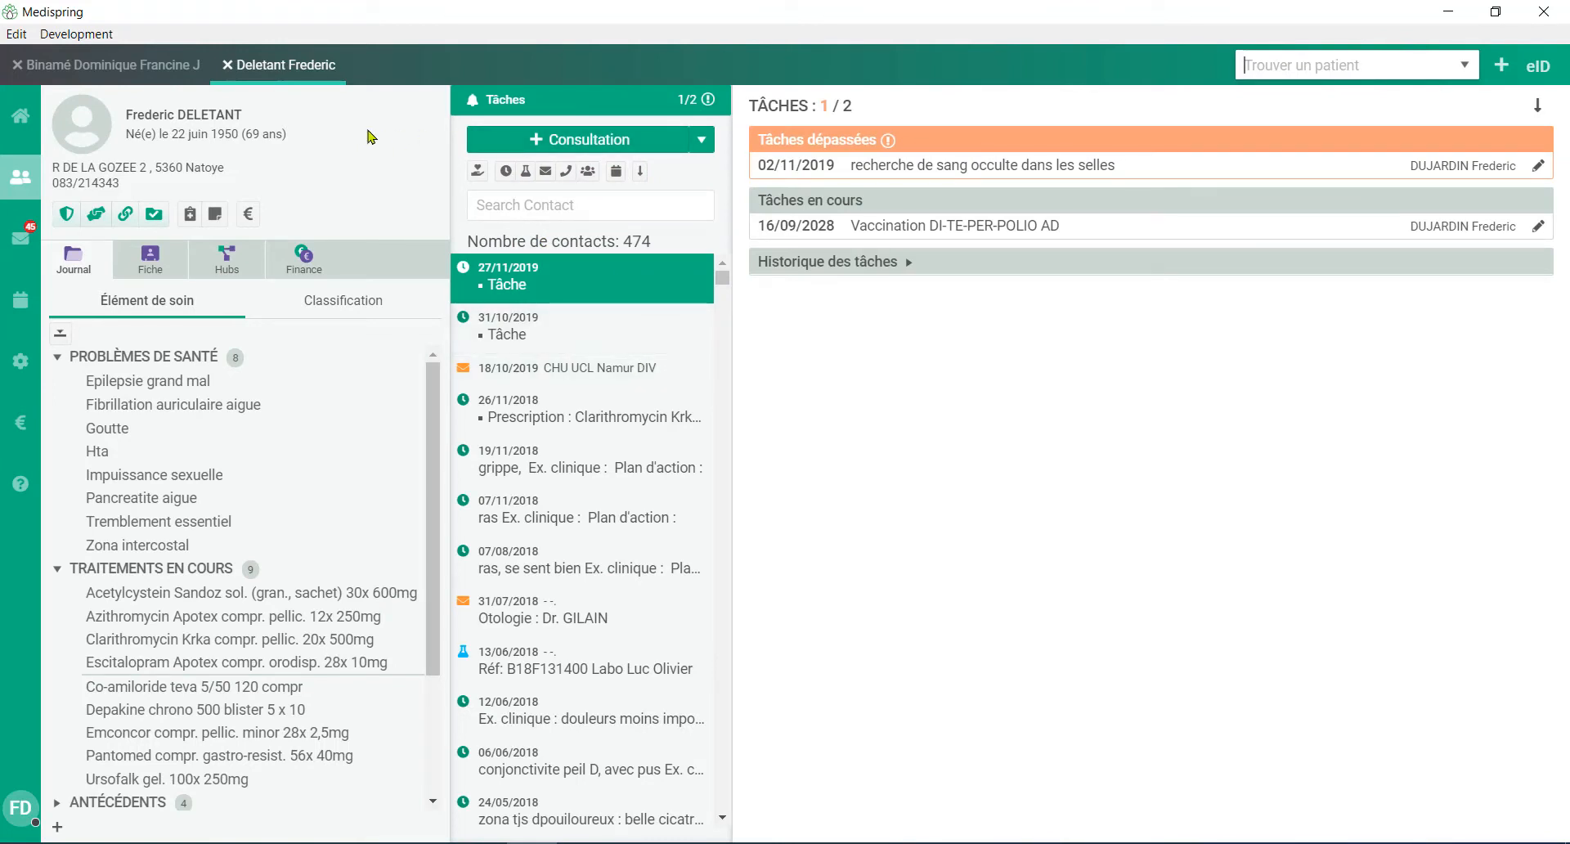
left_click(226, 65)
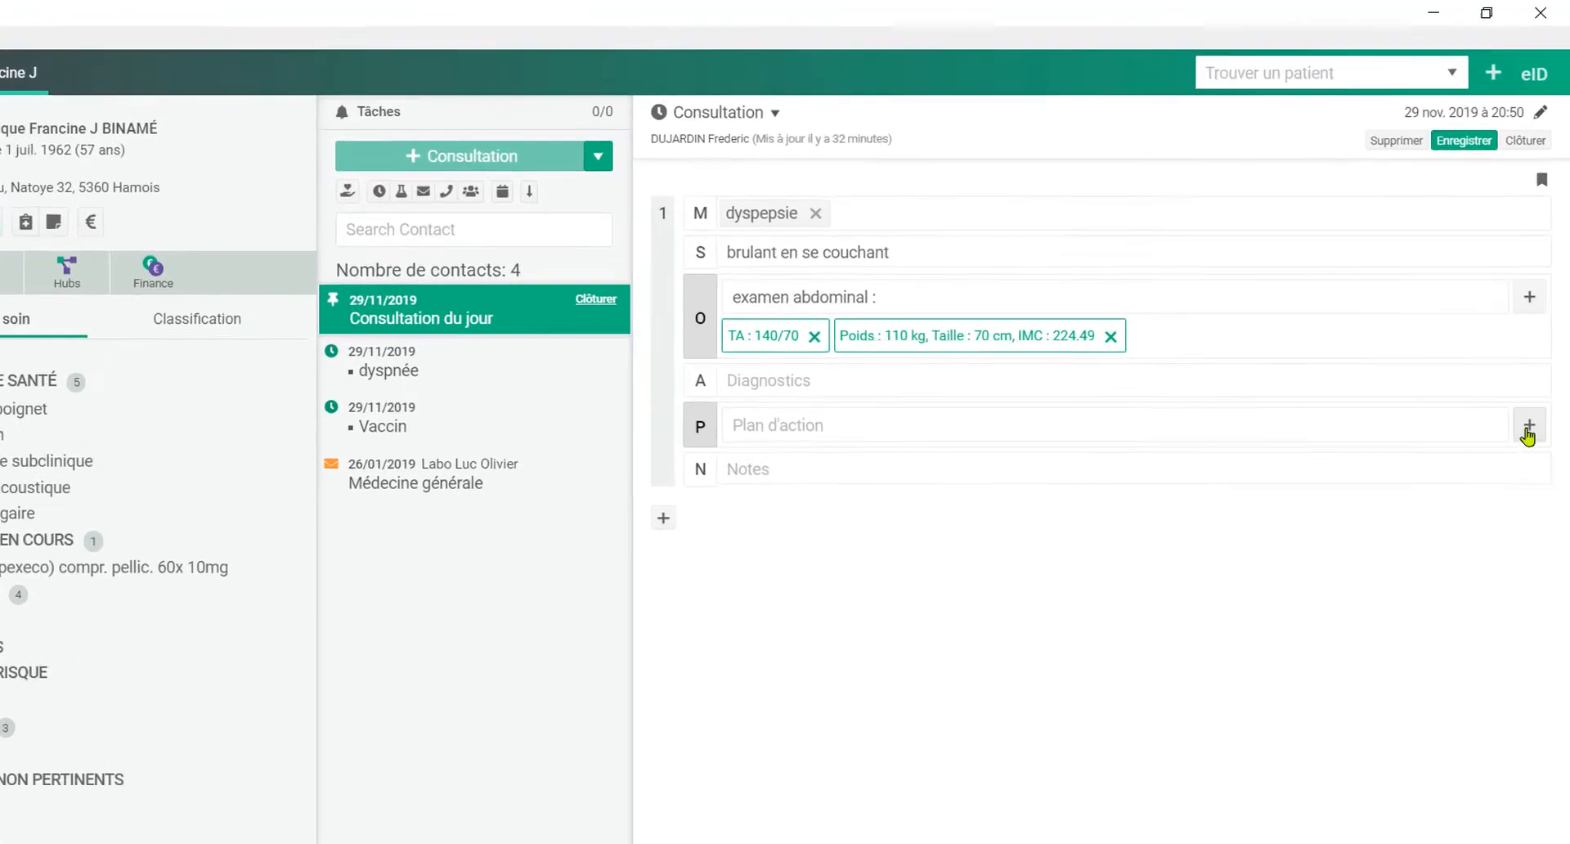
Step: Add a procedure entry to the consultation's Plan d'action and choose "gastroscopie" as the procedure
left_click(1528, 428)
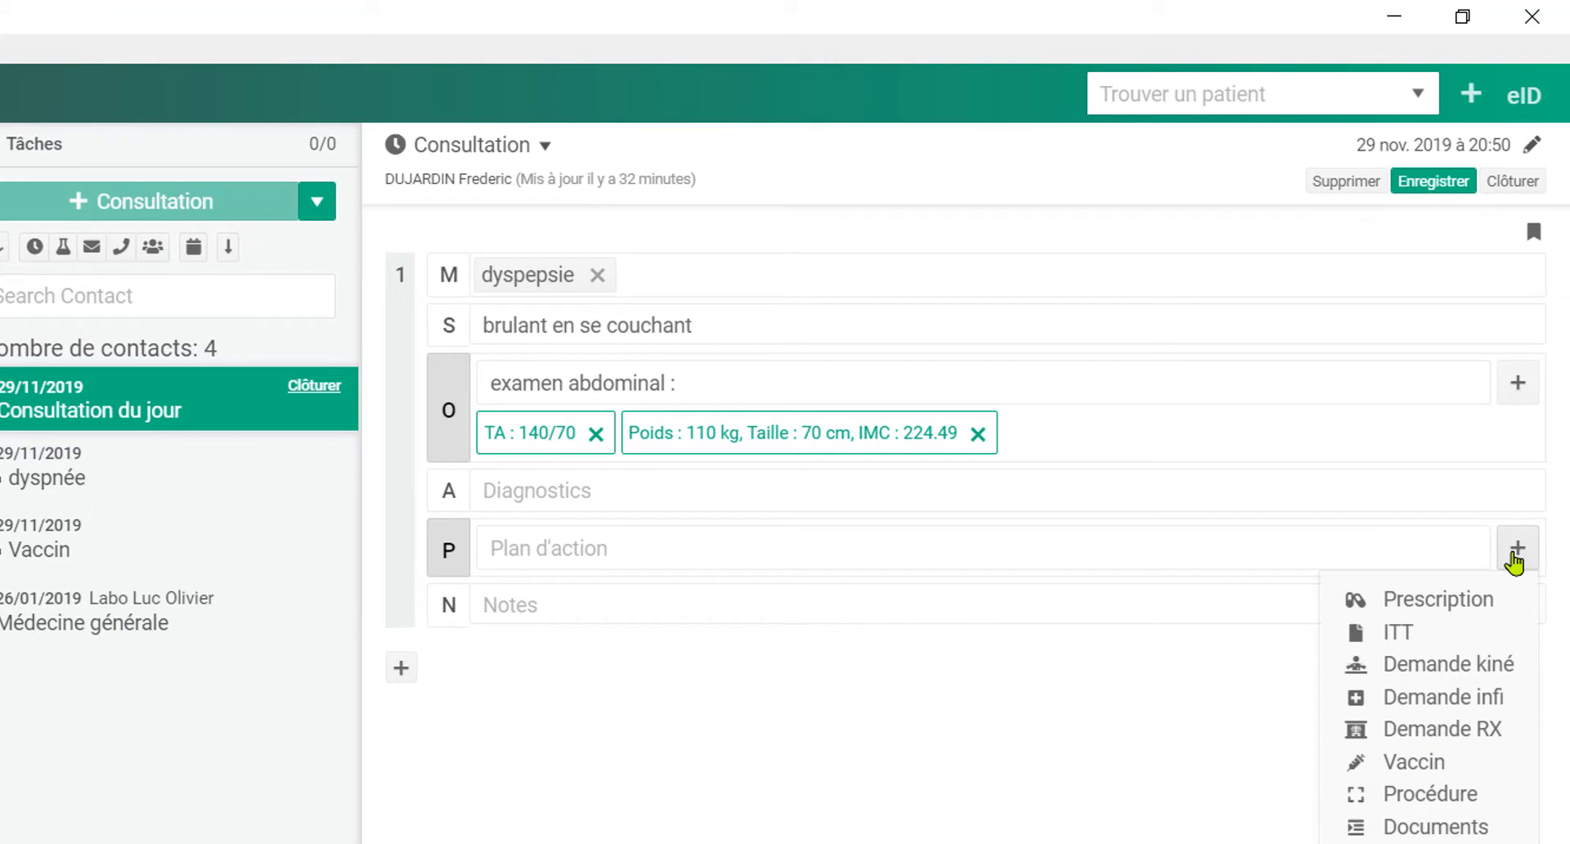
left_click(1446, 810)
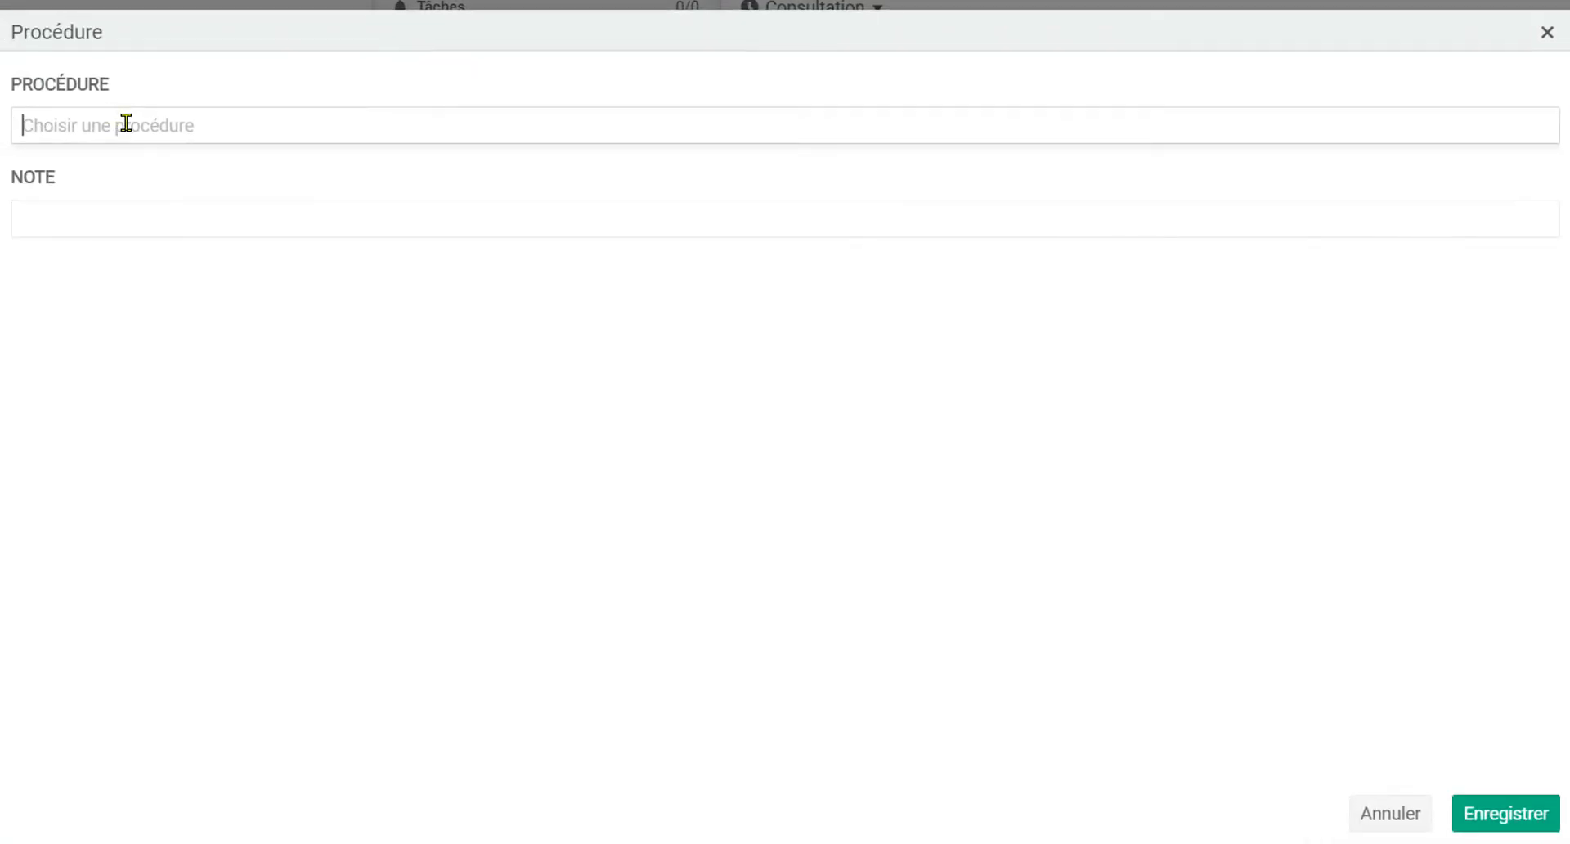
type("gastr")
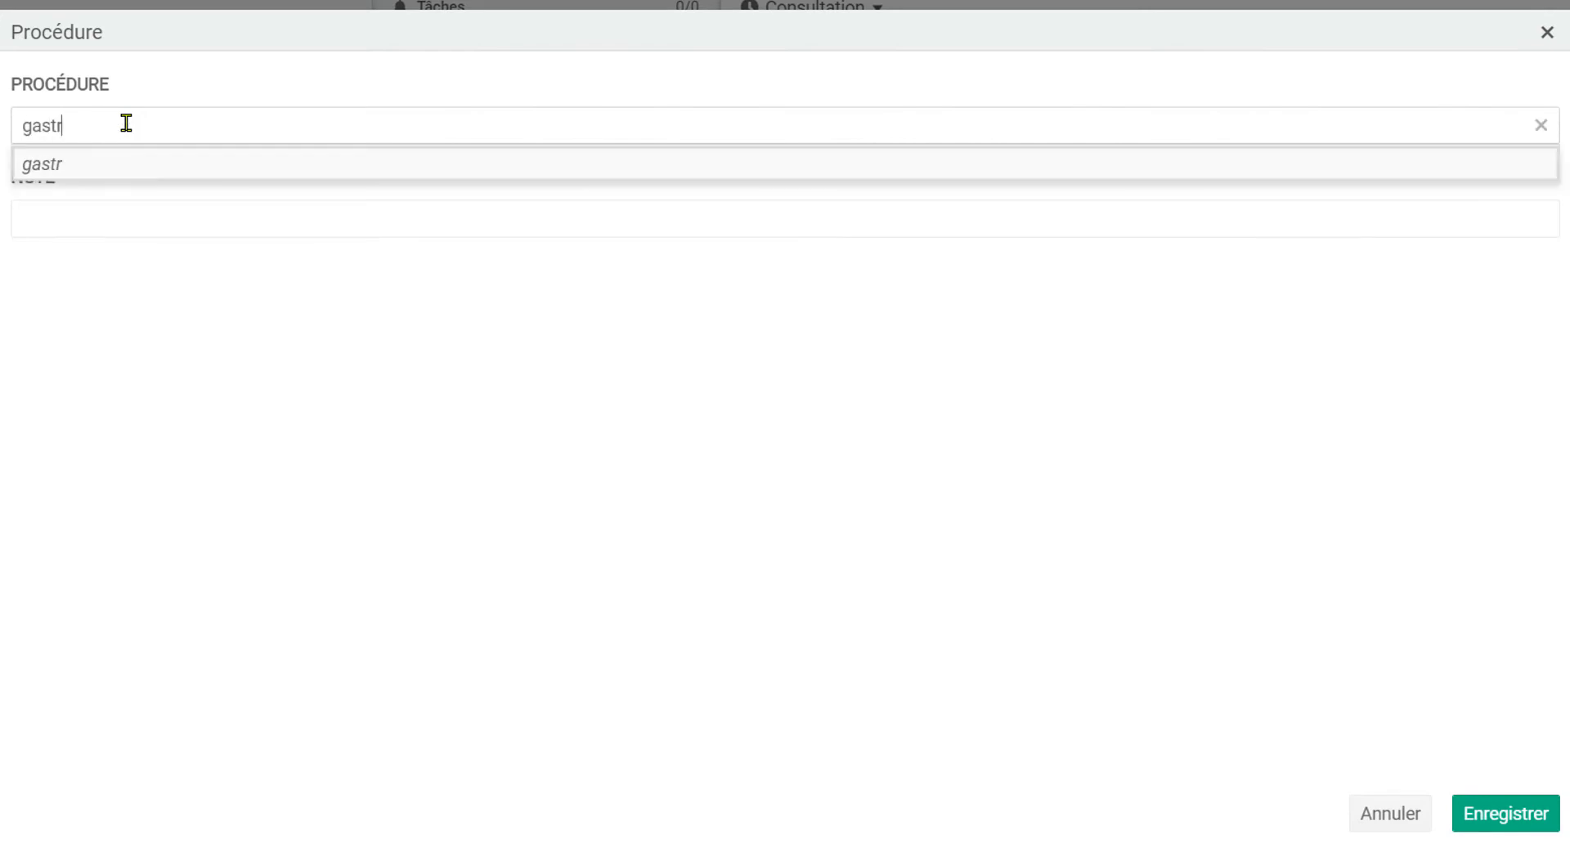
left_click(101, 308)
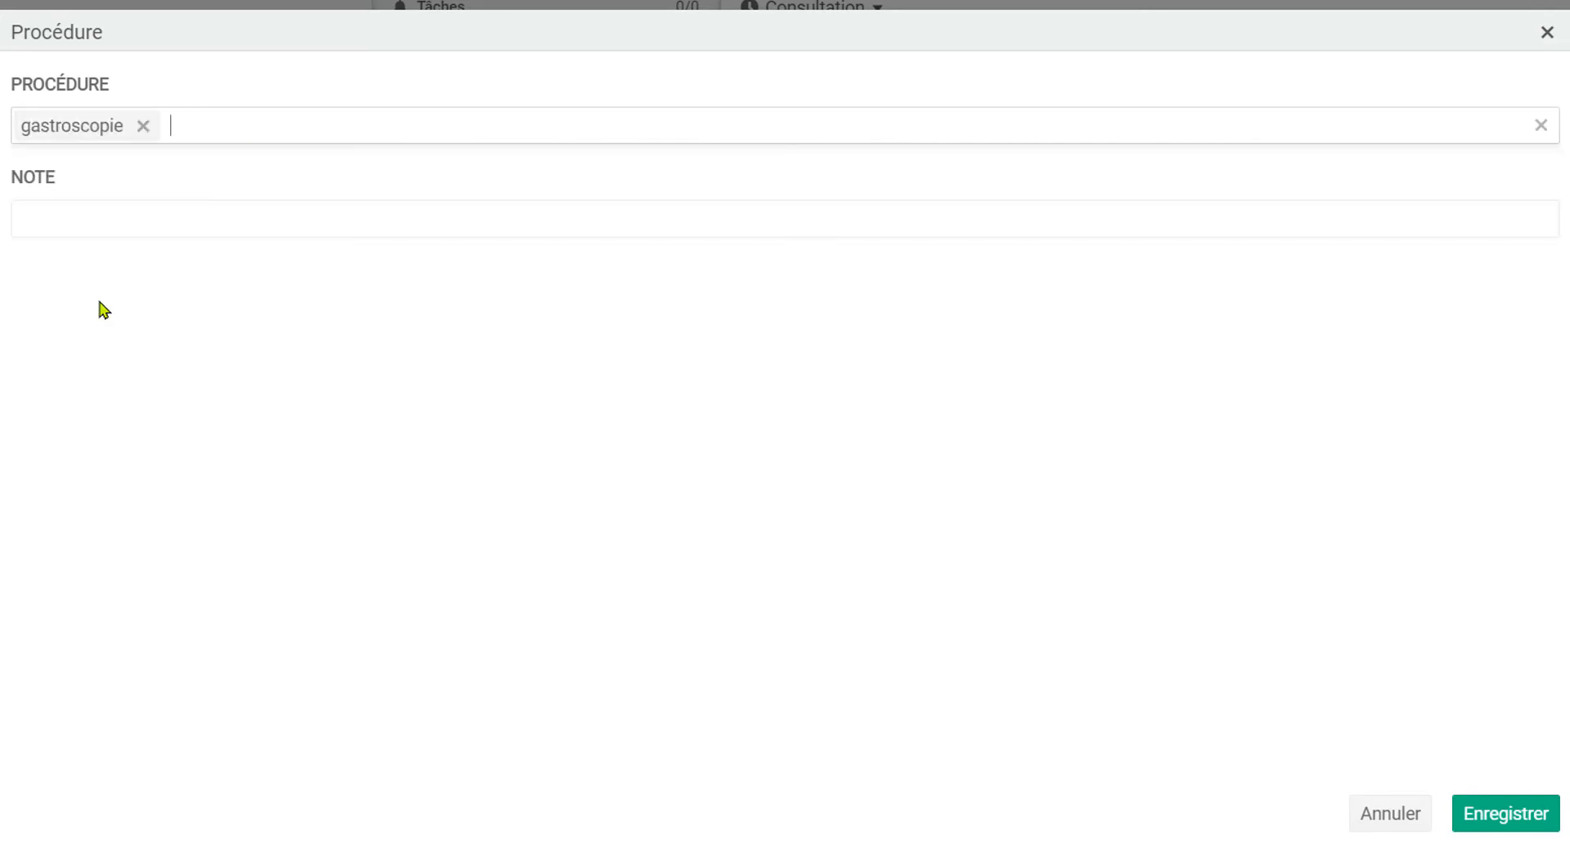
Step: Fill the procedure's note with the predefined "Oesogastroduodénoscopie" report text and save the procedure
left_click(86, 213)
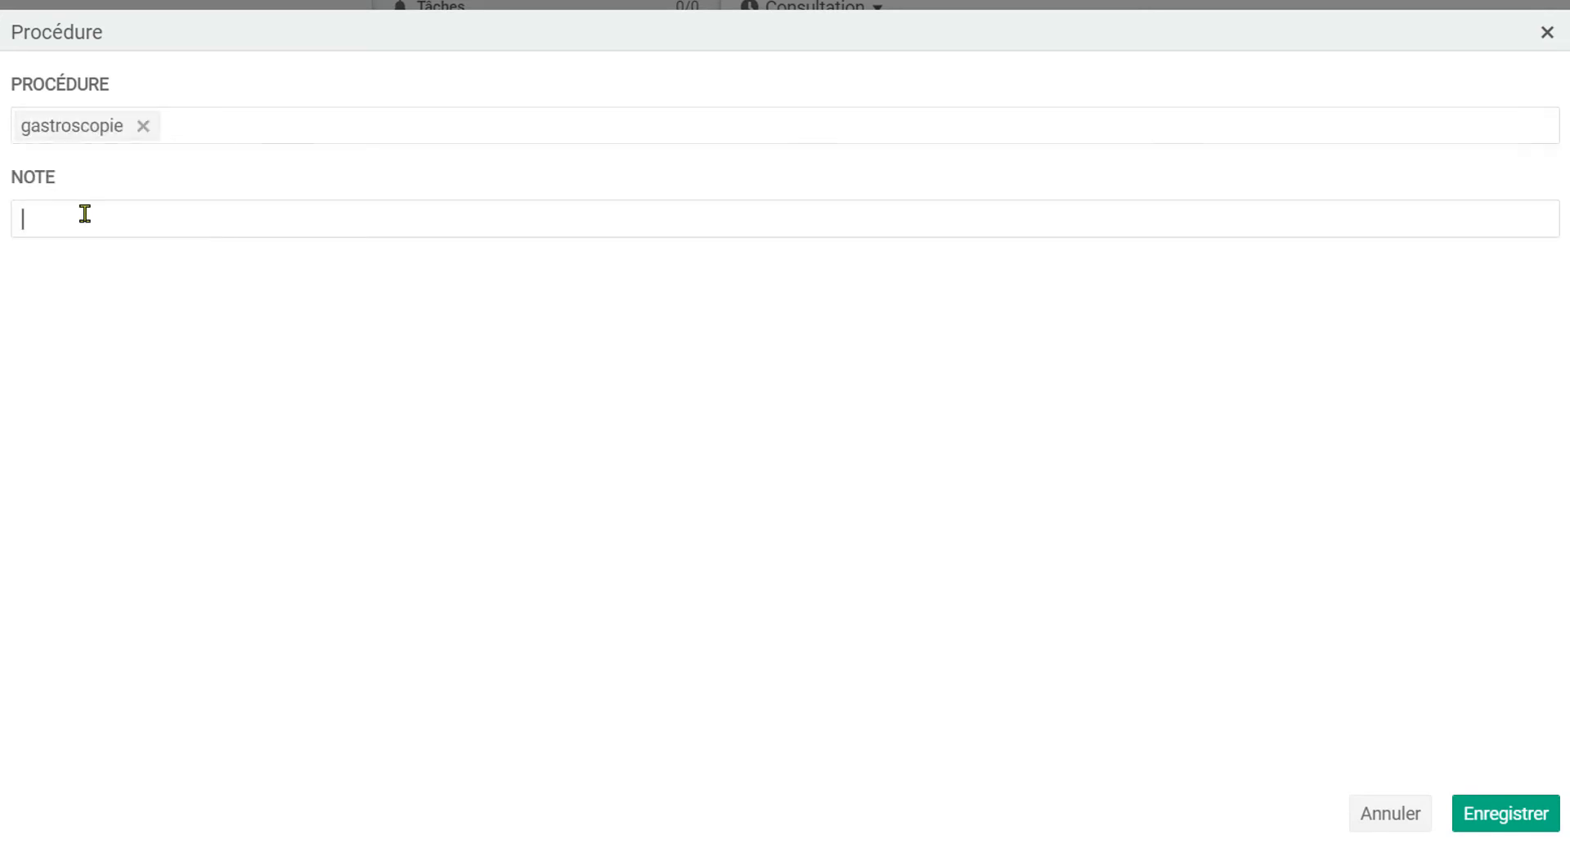
type("gas")
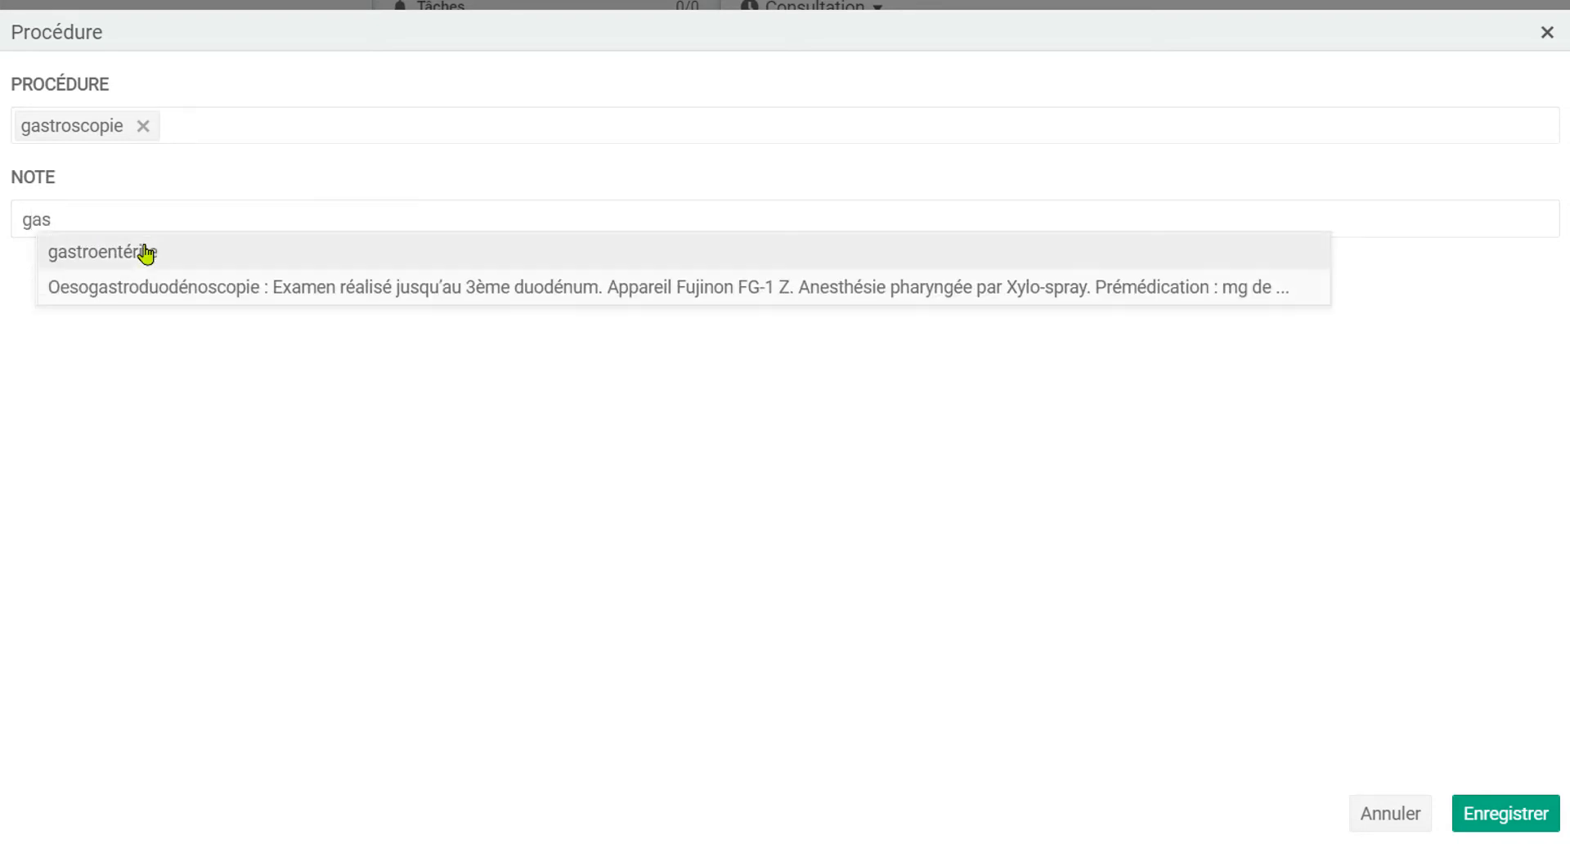
left_click(208, 294)
left_click(1506, 814)
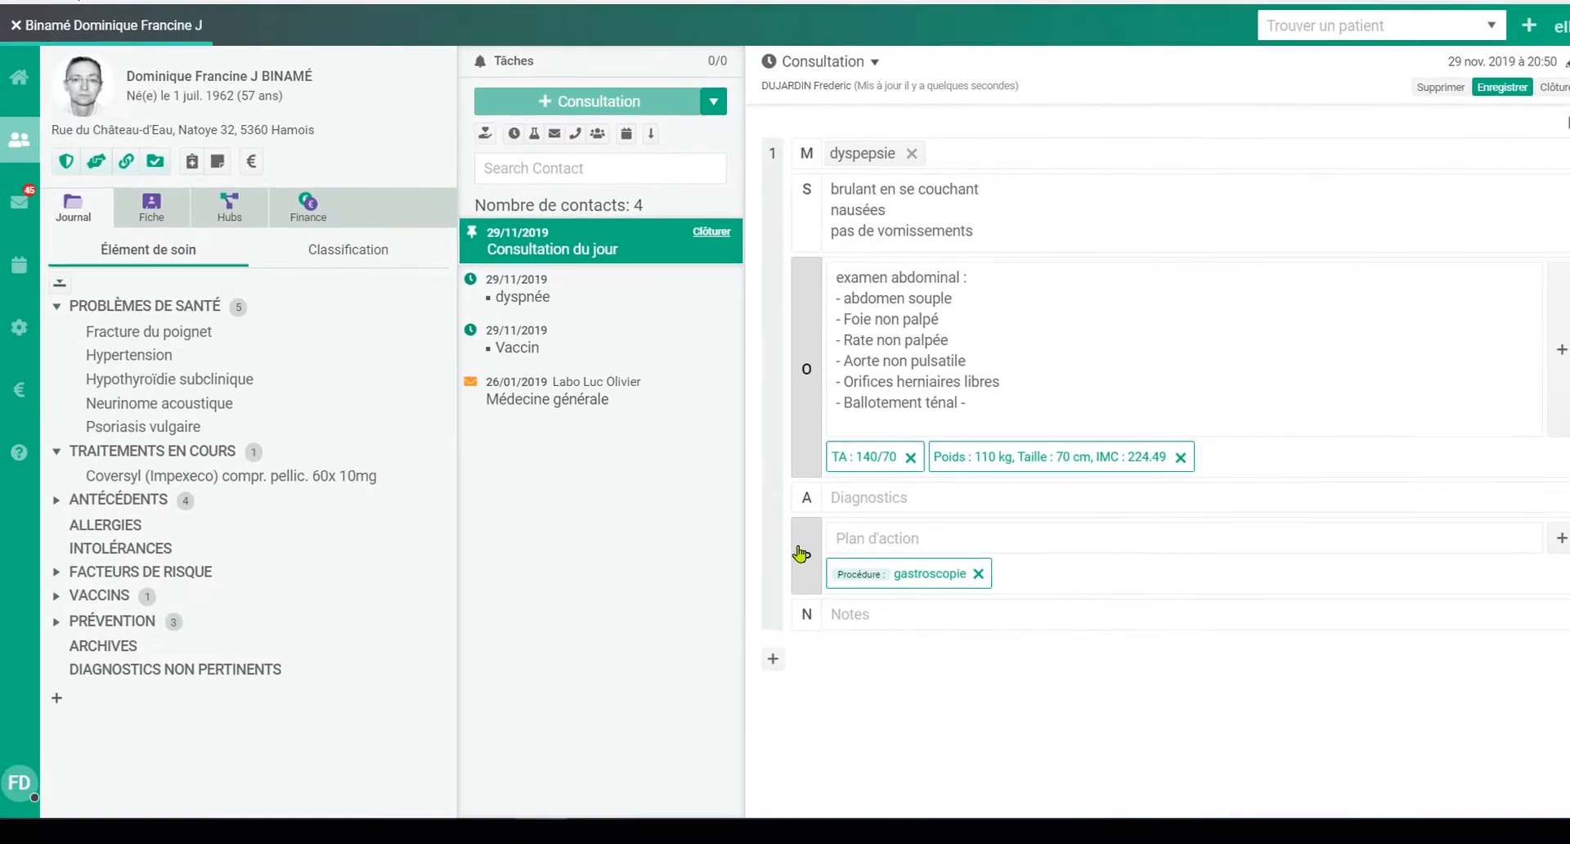
Step: Prescribe Pantomed (Impexeco) gastro-résist. 28x 40mg, 1 in the morning, add the treatment, and send the prescription via eRecipe with printing
left_click(805, 553)
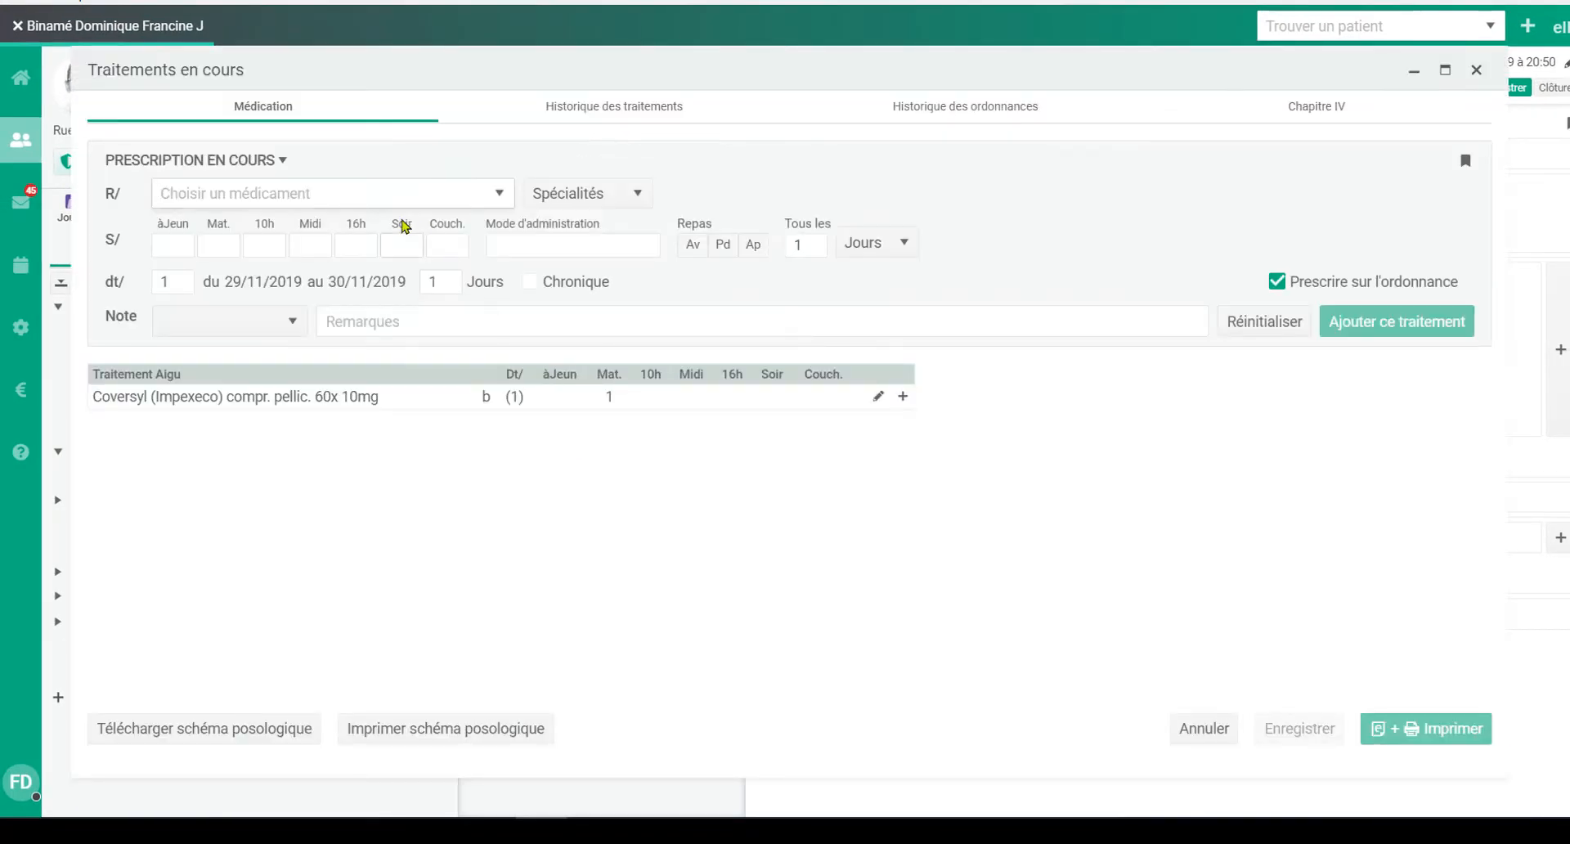
type("pantomed")
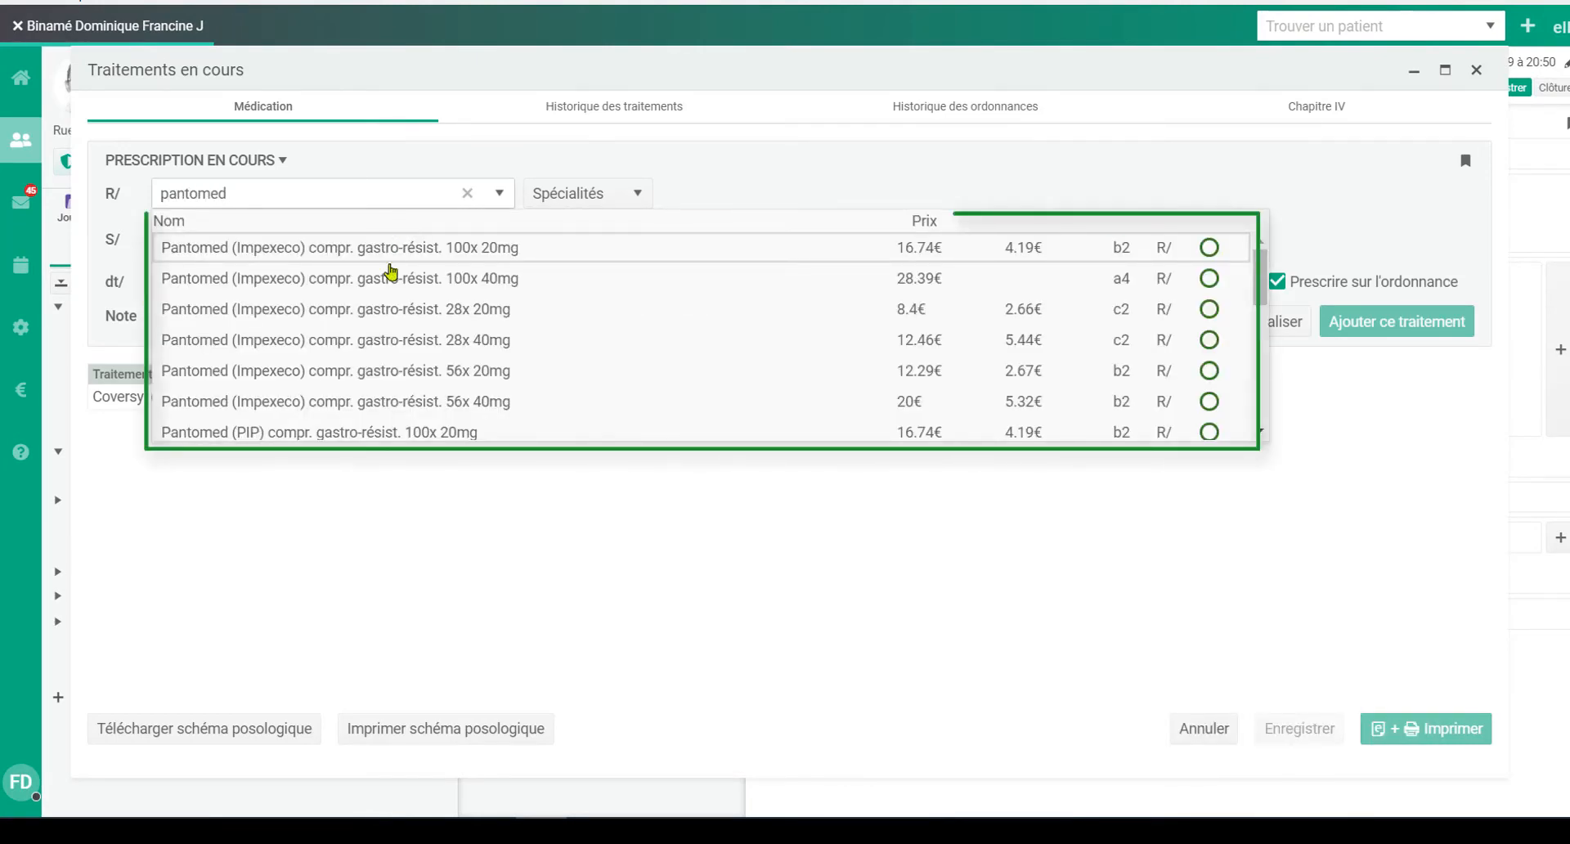
left_click(398, 340)
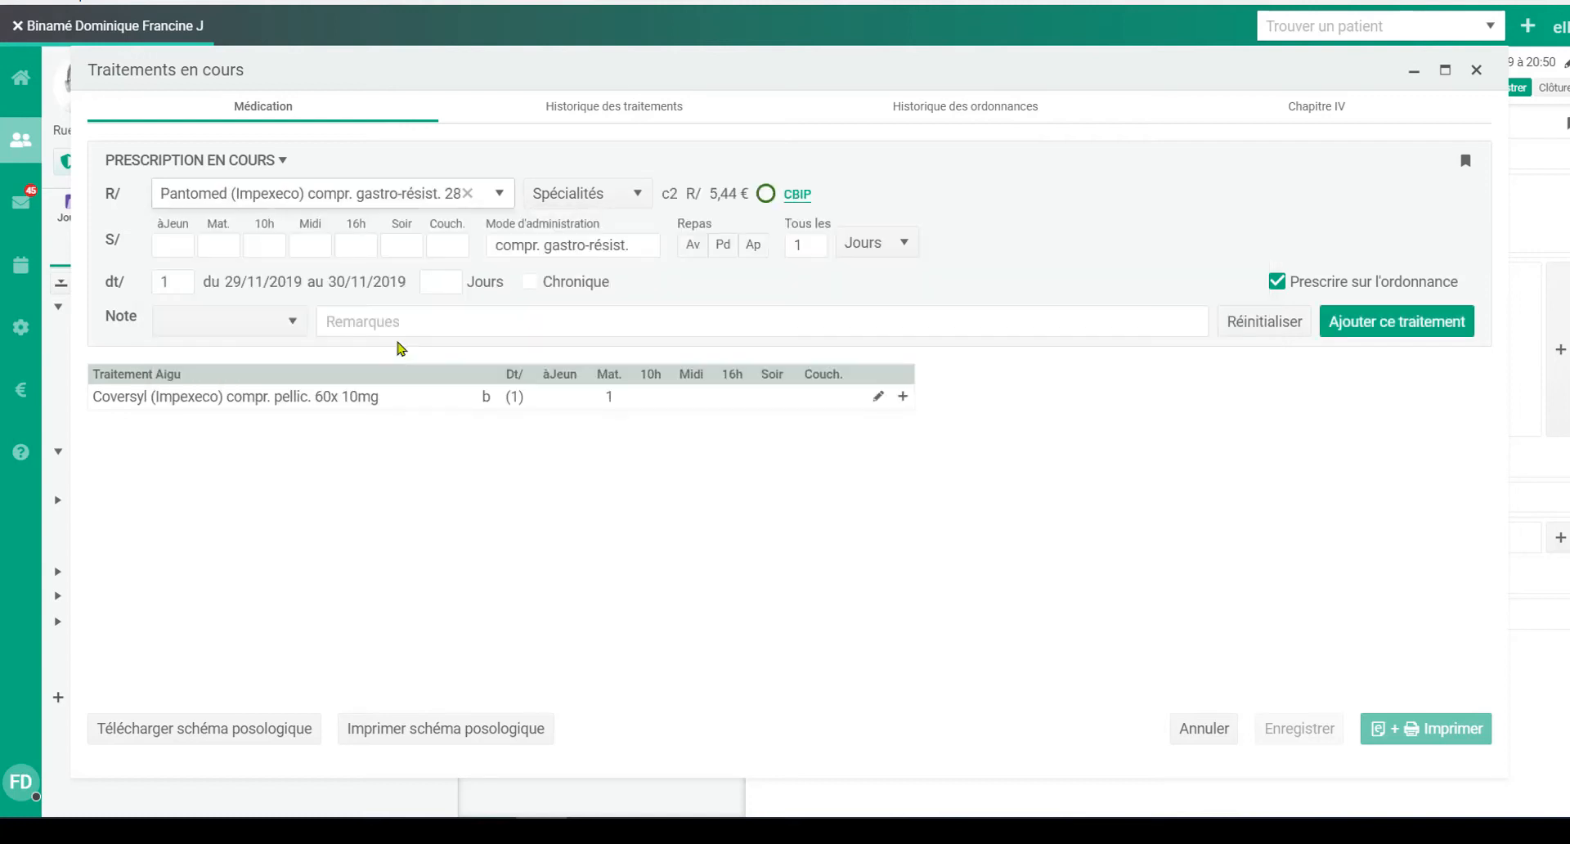
left_click(219, 245)
type("1")
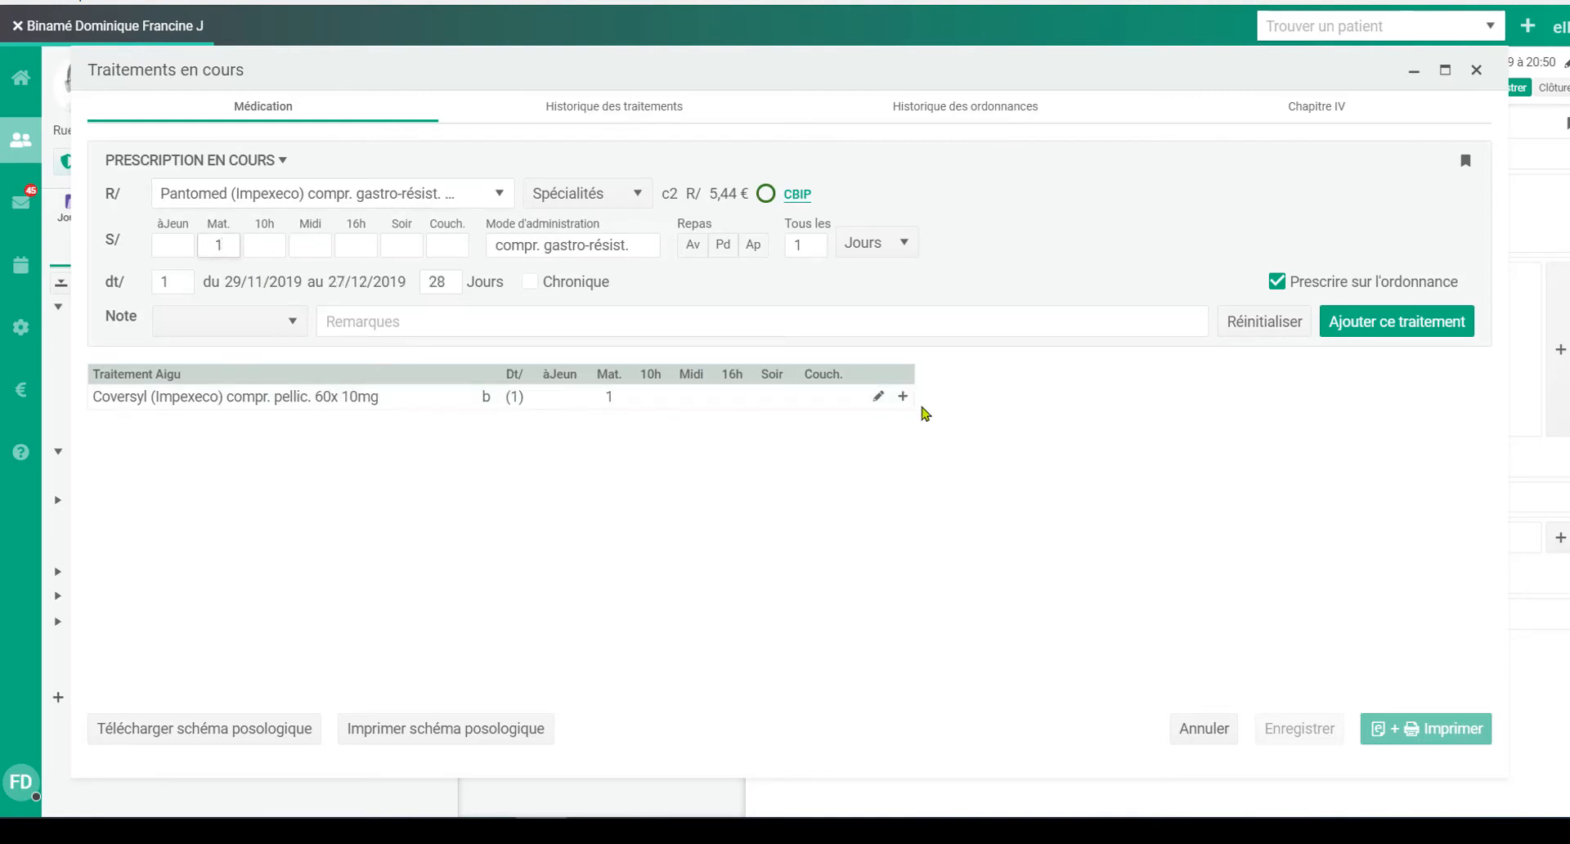
left_click(1372, 327)
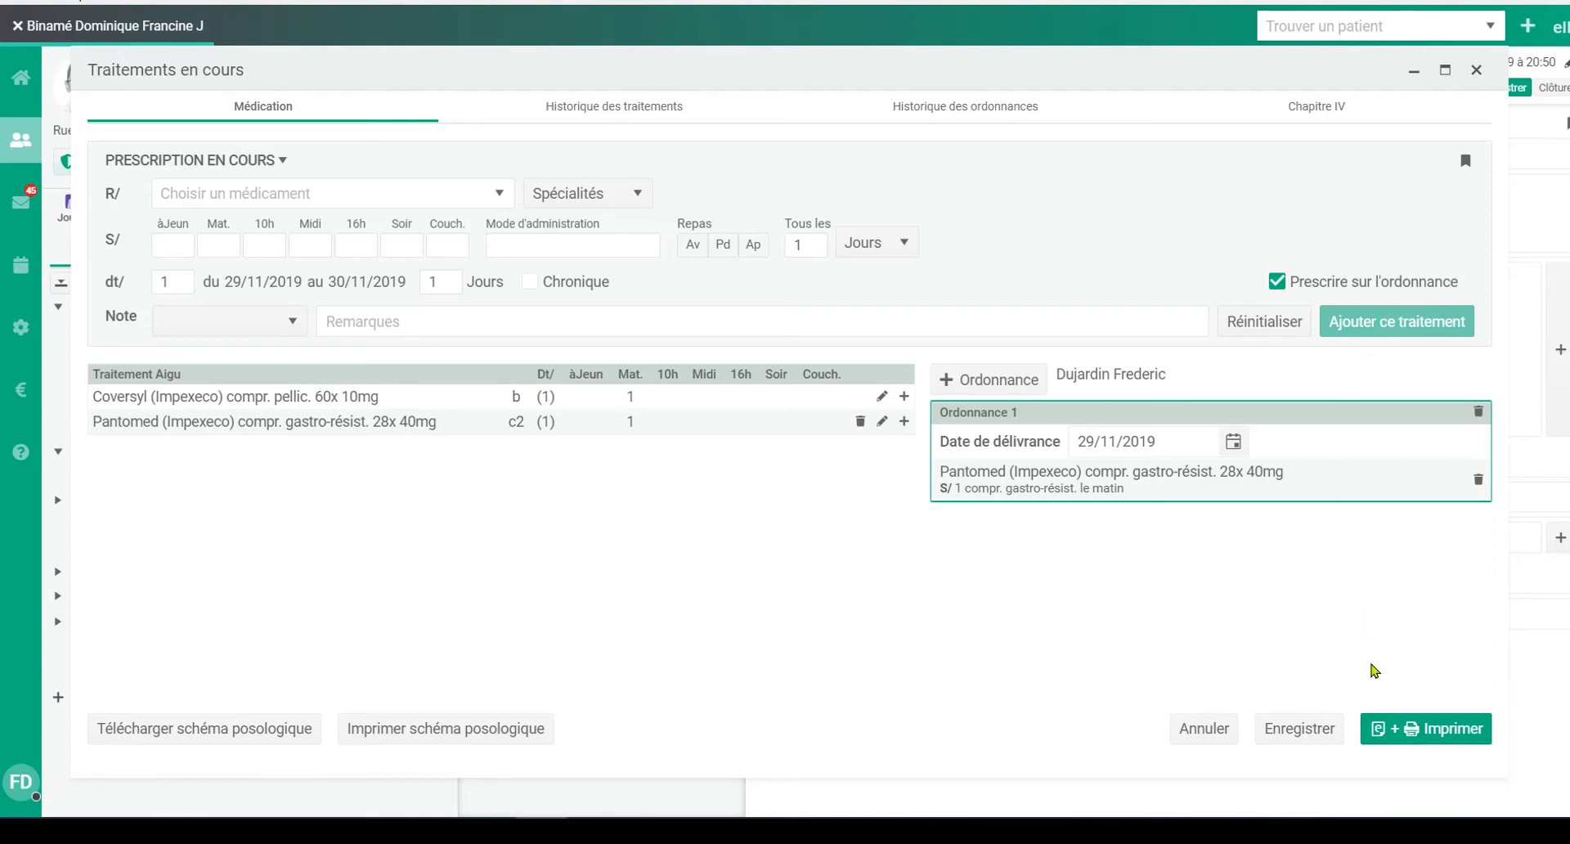
left_click(1409, 732)
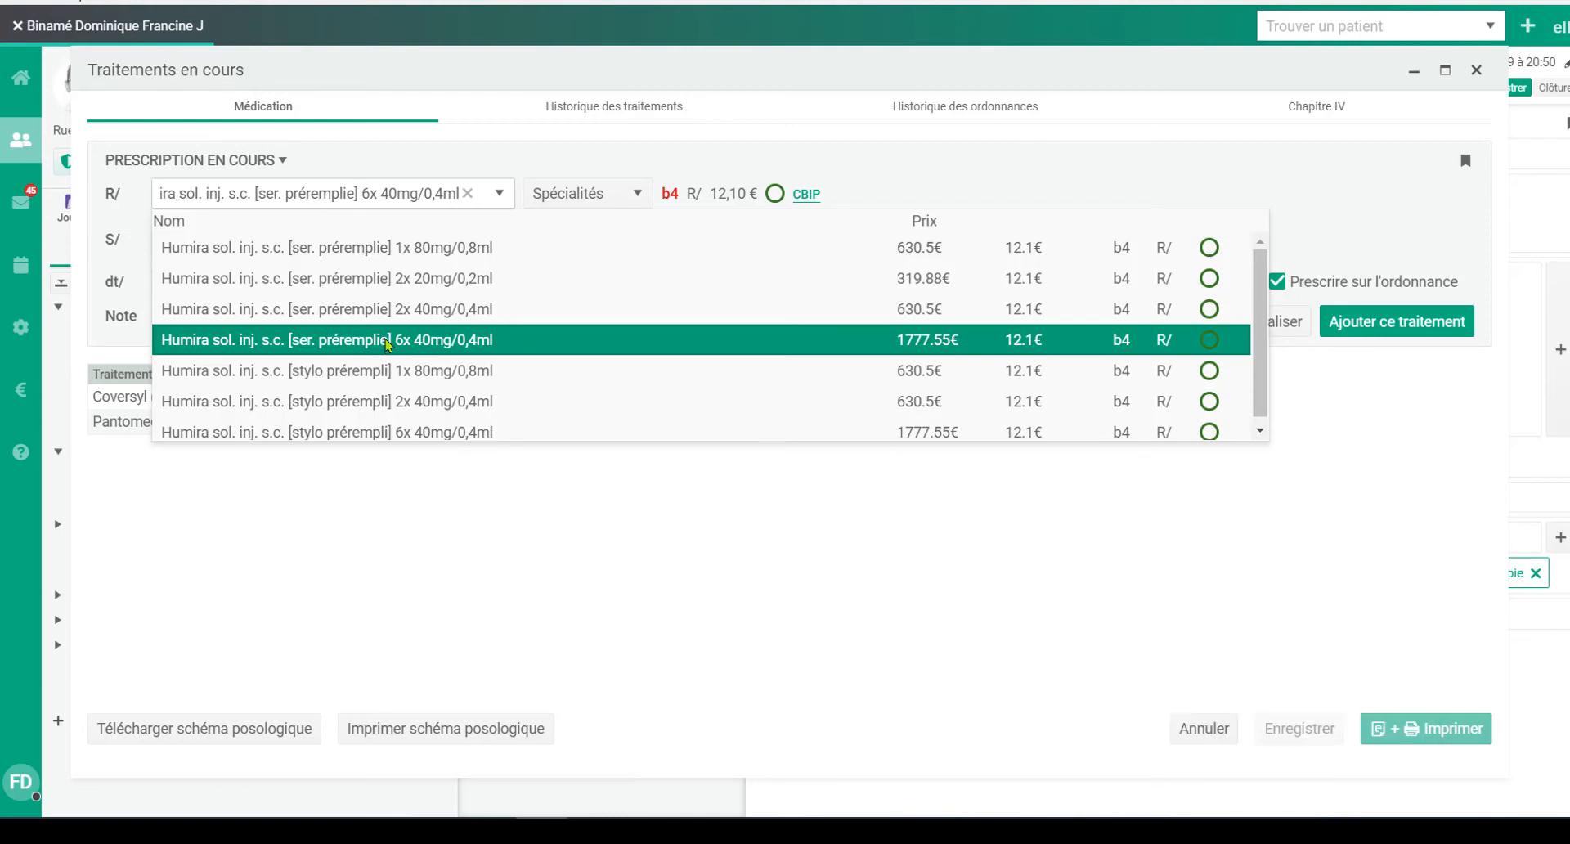
Step: Choose Humira prefilled syringe 6x 40mg/0,4ml, open its Chapitre IV reimbursement request and mark the simultaneously negative chest X-ray and Mantoux criterion
left_click(382, 342)
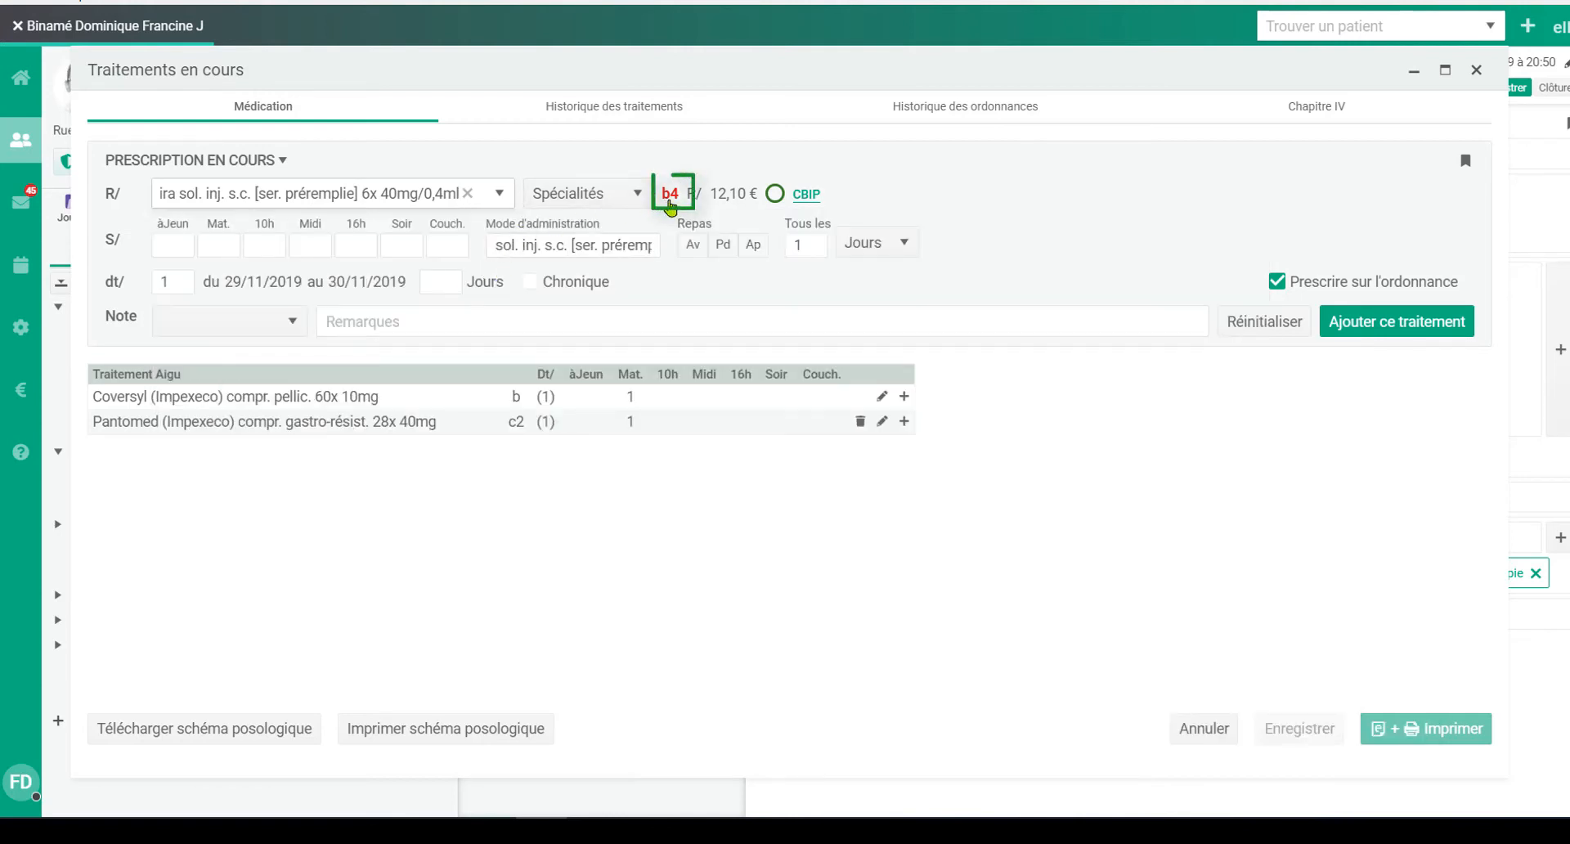
mouse_move(673, 203)
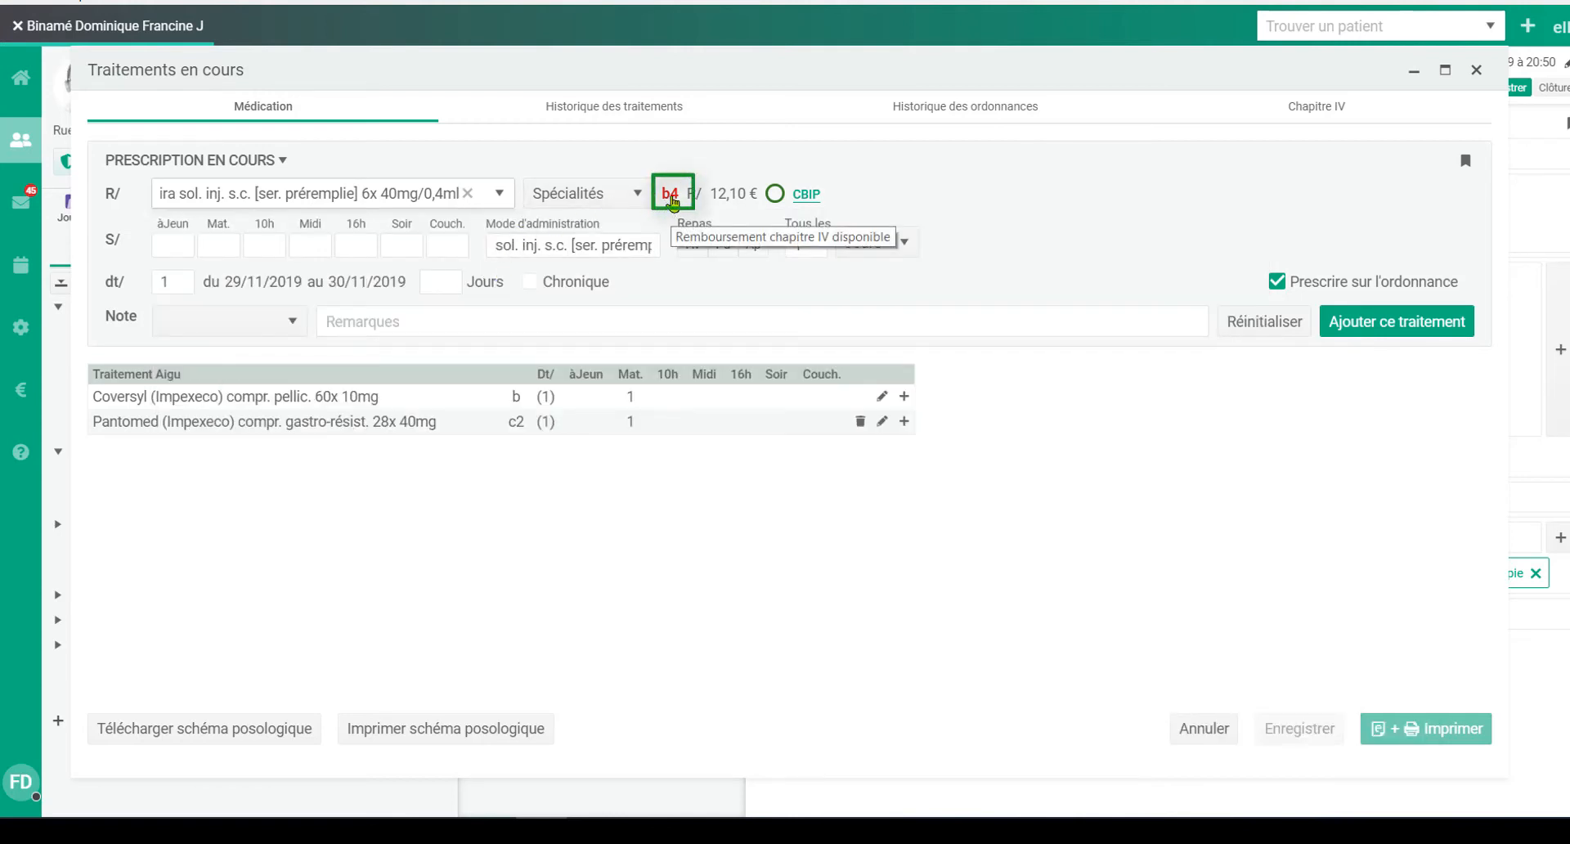
left_click(673, 200)
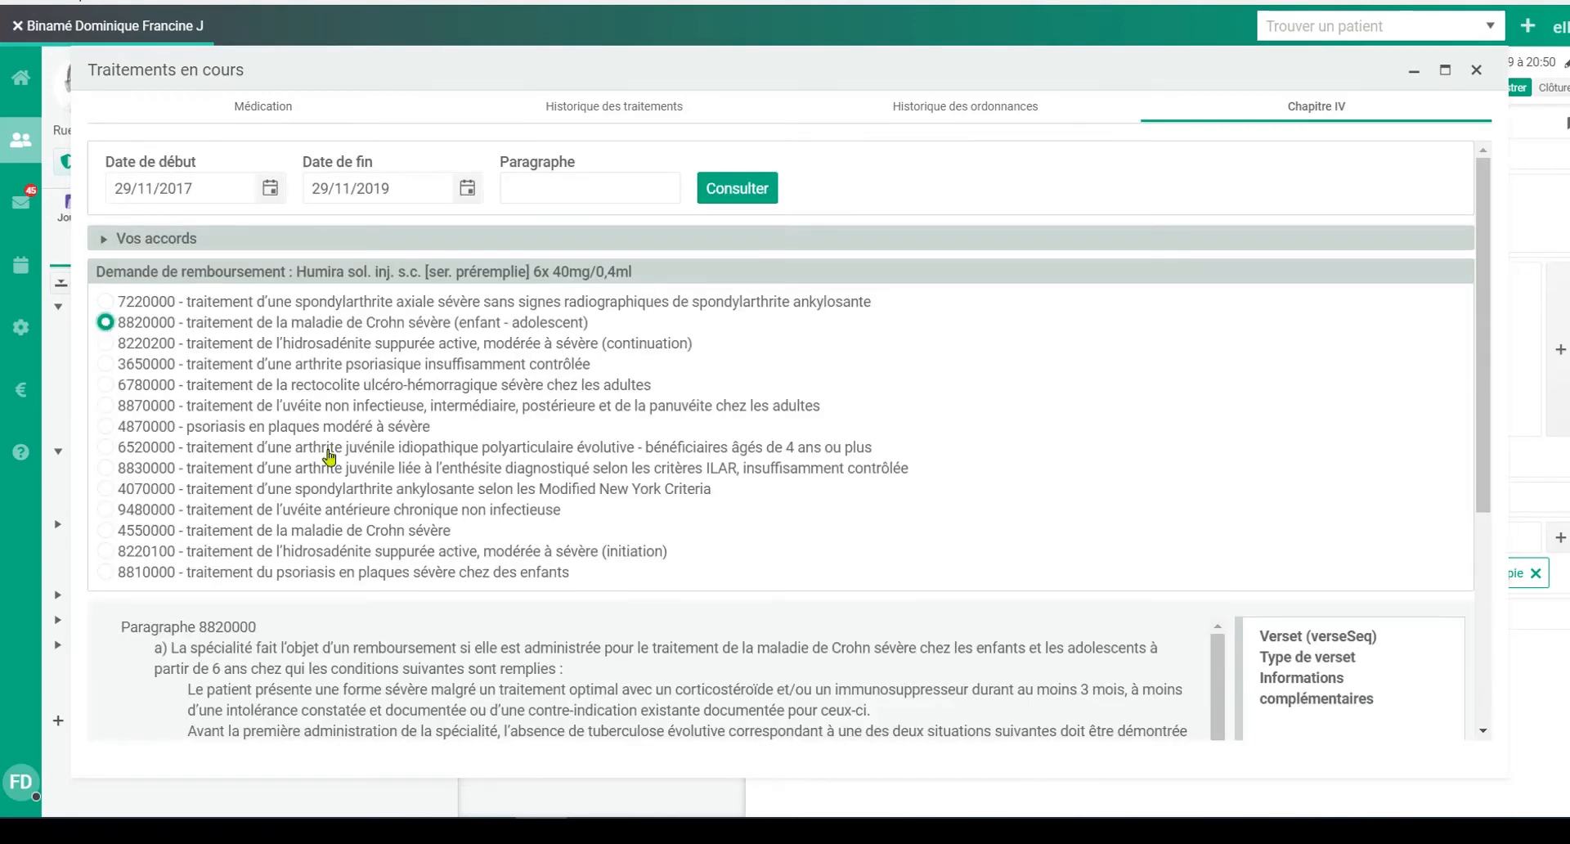
scroll(691, 622, "down", 4)
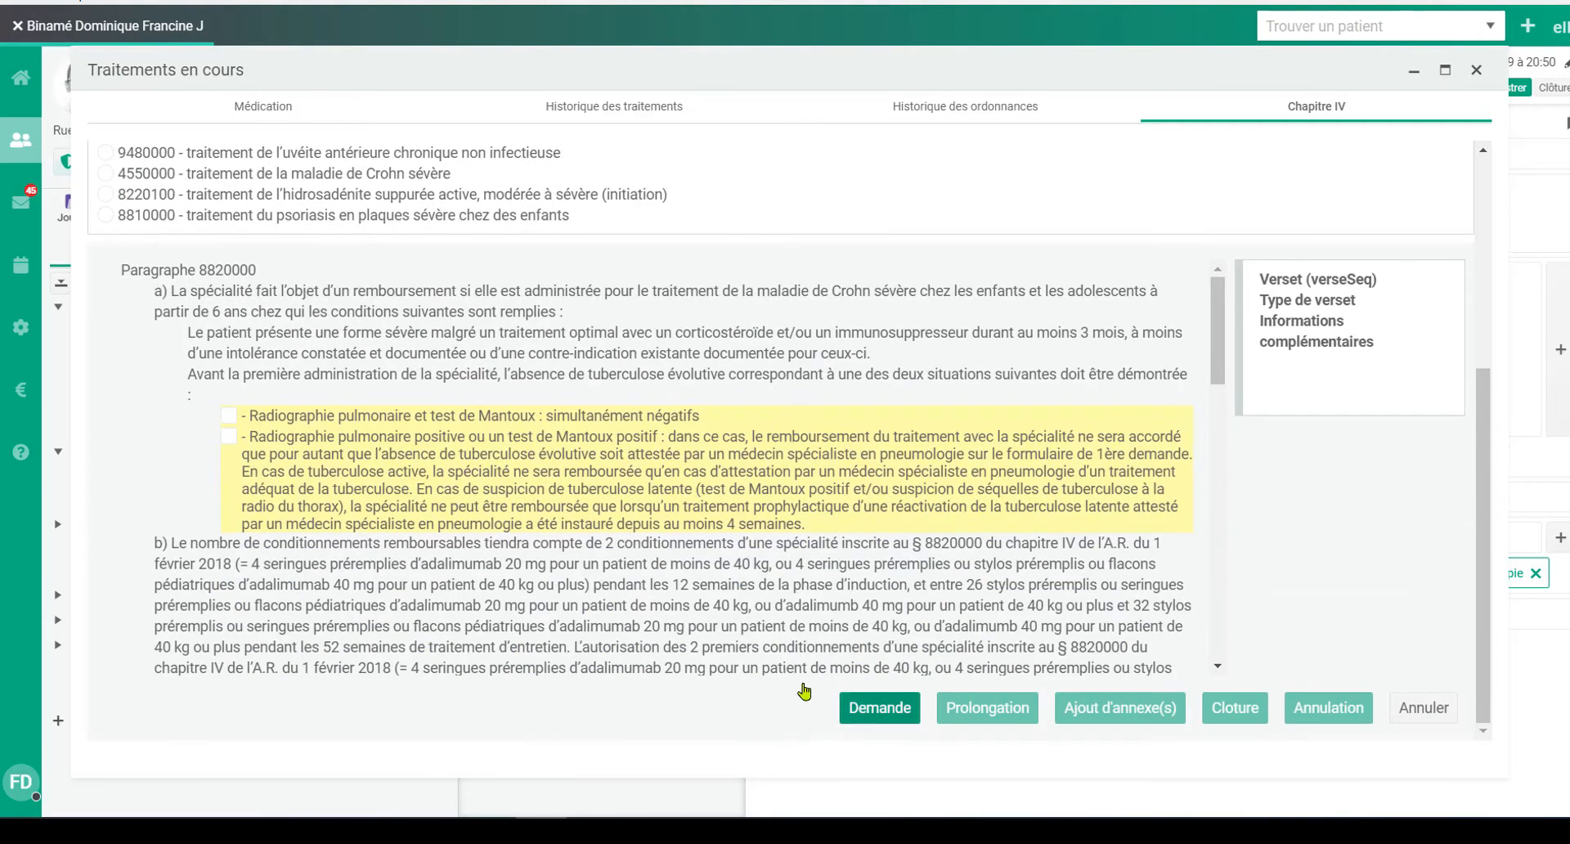
left_click(228, 415)
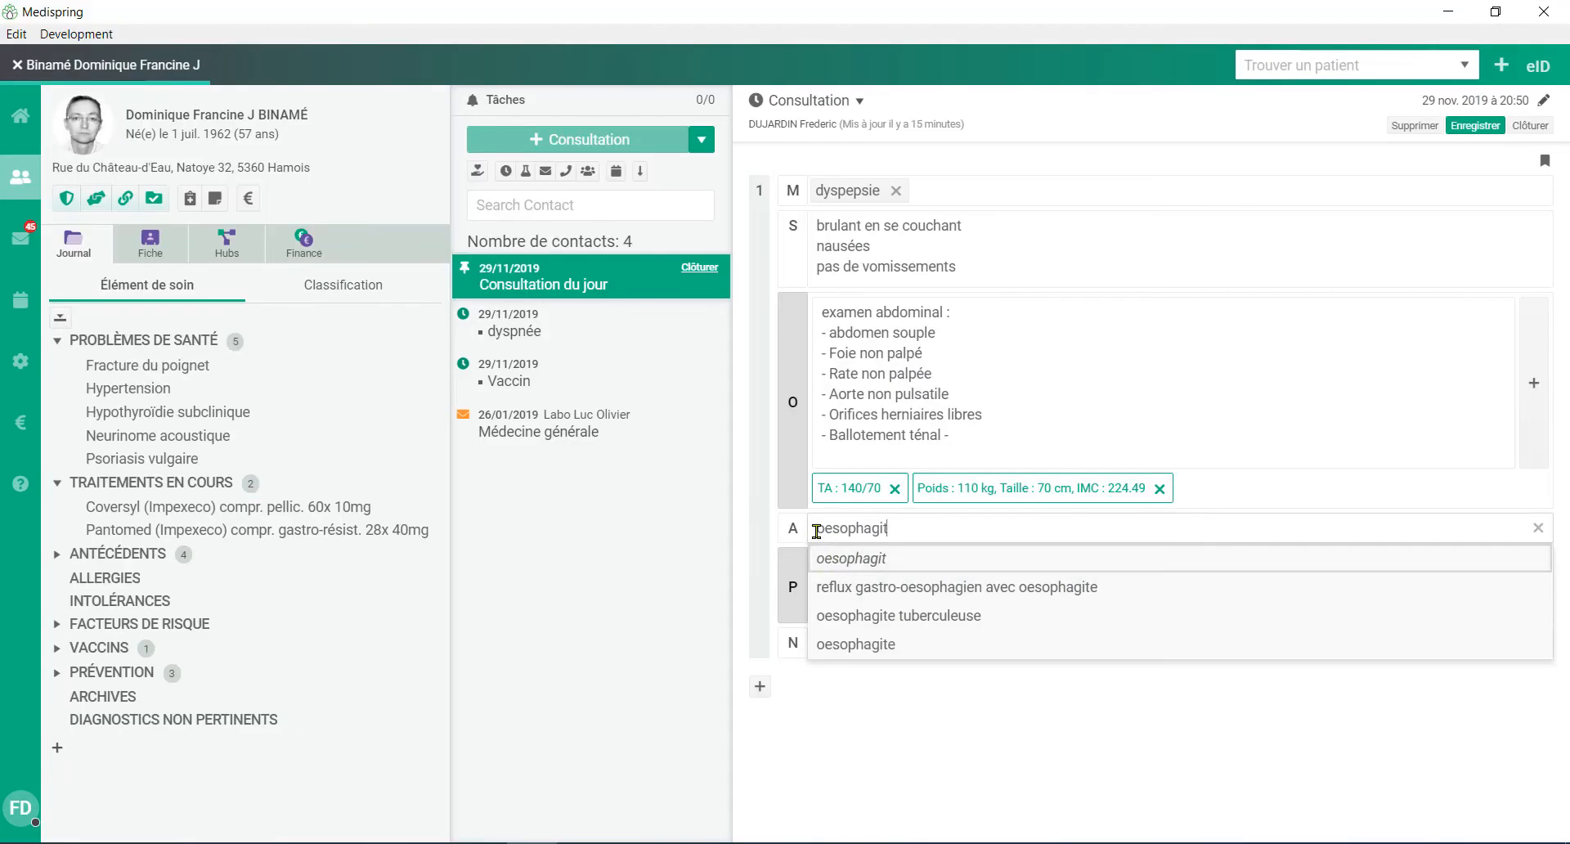
Step: Set the consultation's diagnosis to "oesophagite" and prepare a "Protocole de gastroscopie" document from the Plan d'action, reviewing its contents
left_click(891, 645)
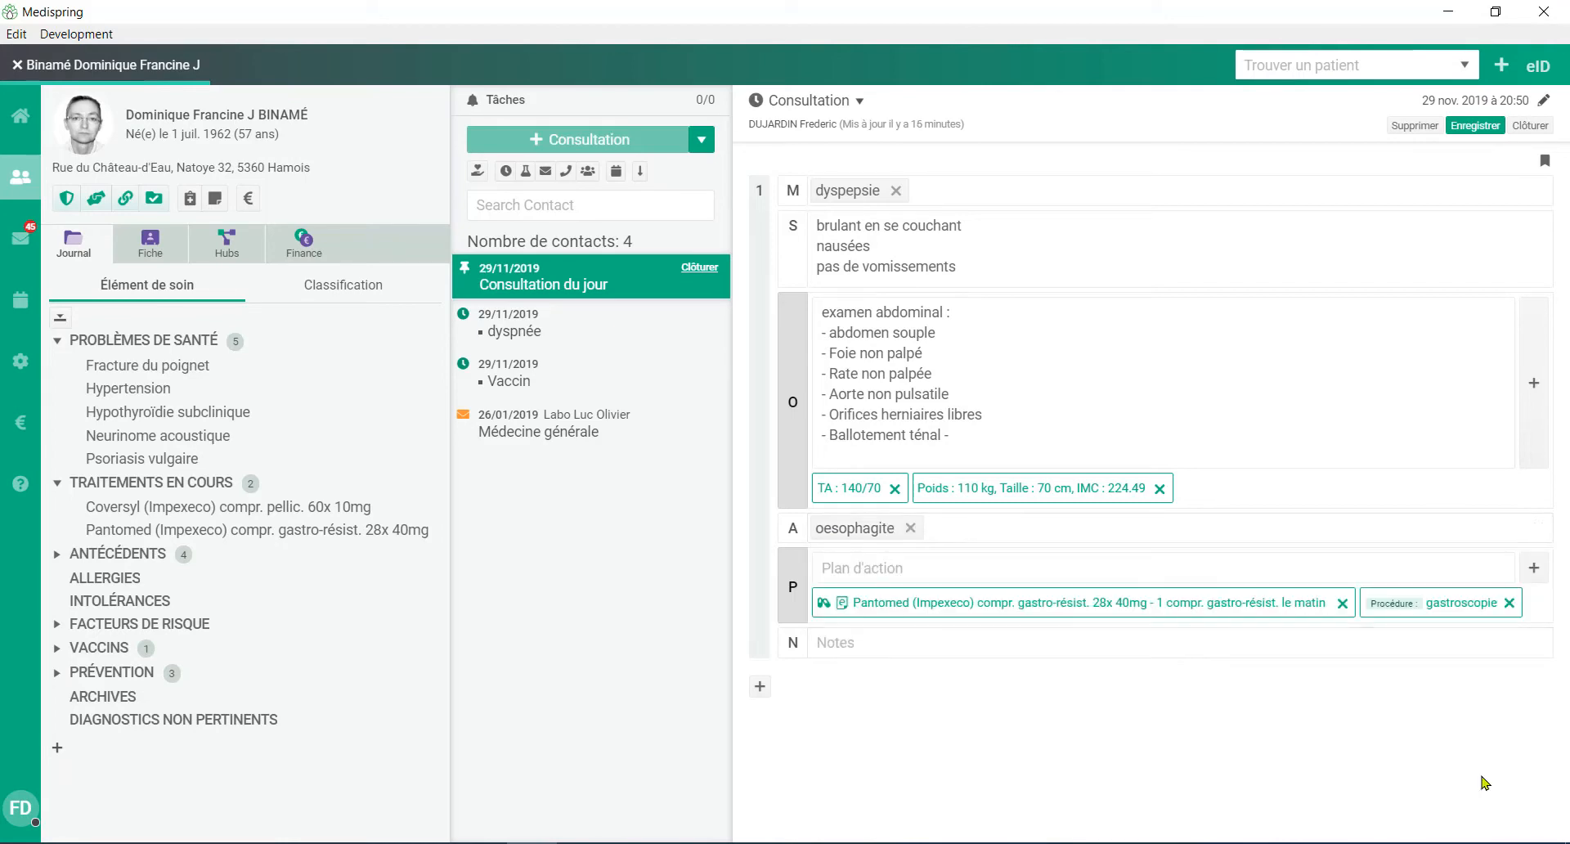
left_click(1536, 572)
left_click(1485, 763)
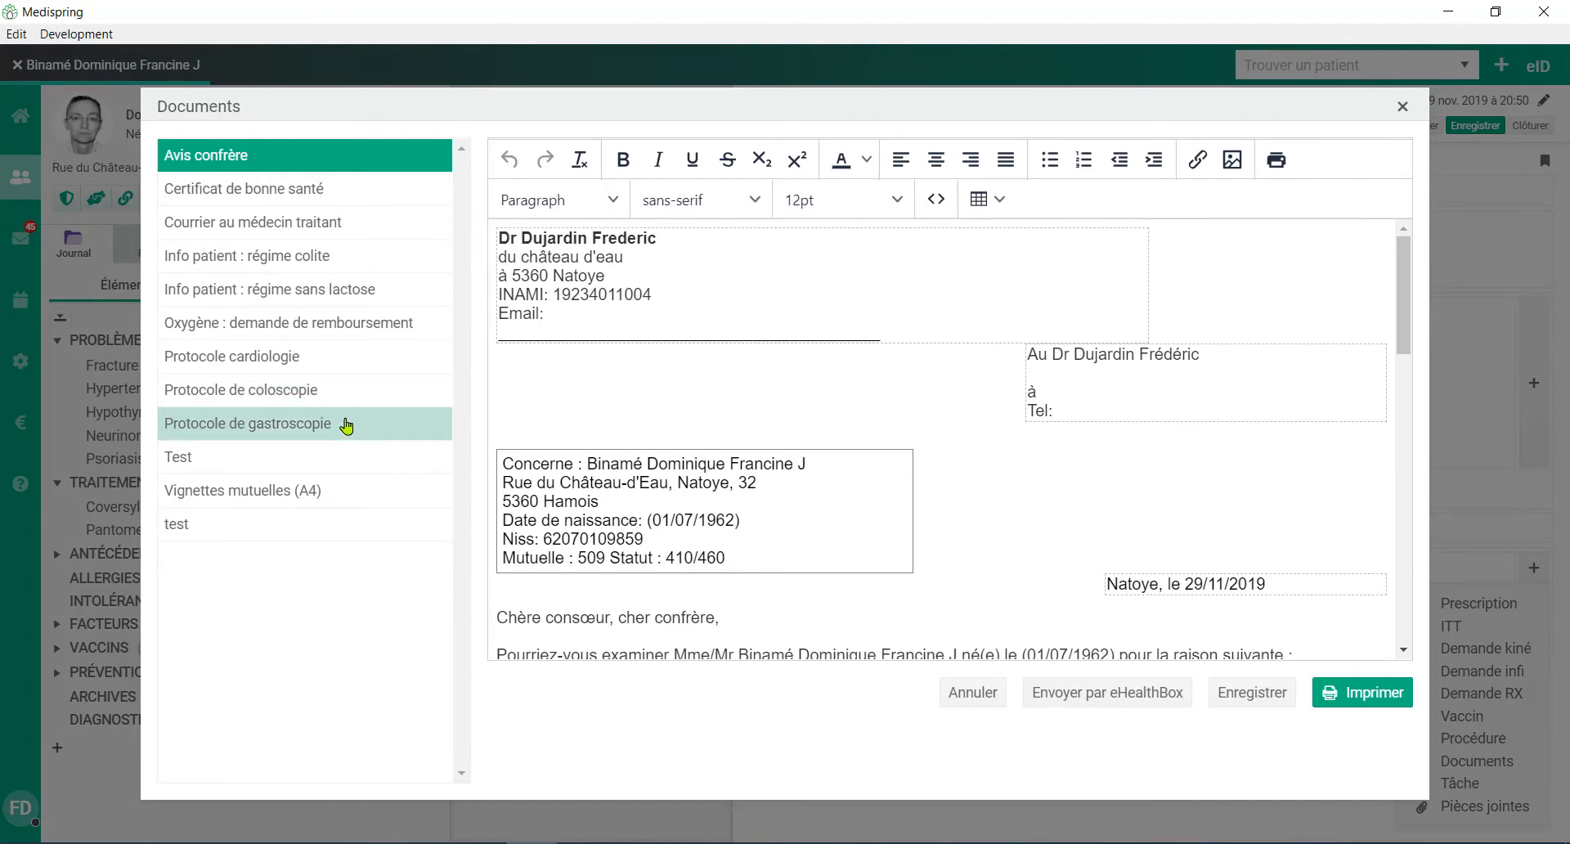
left_click(347, 425)
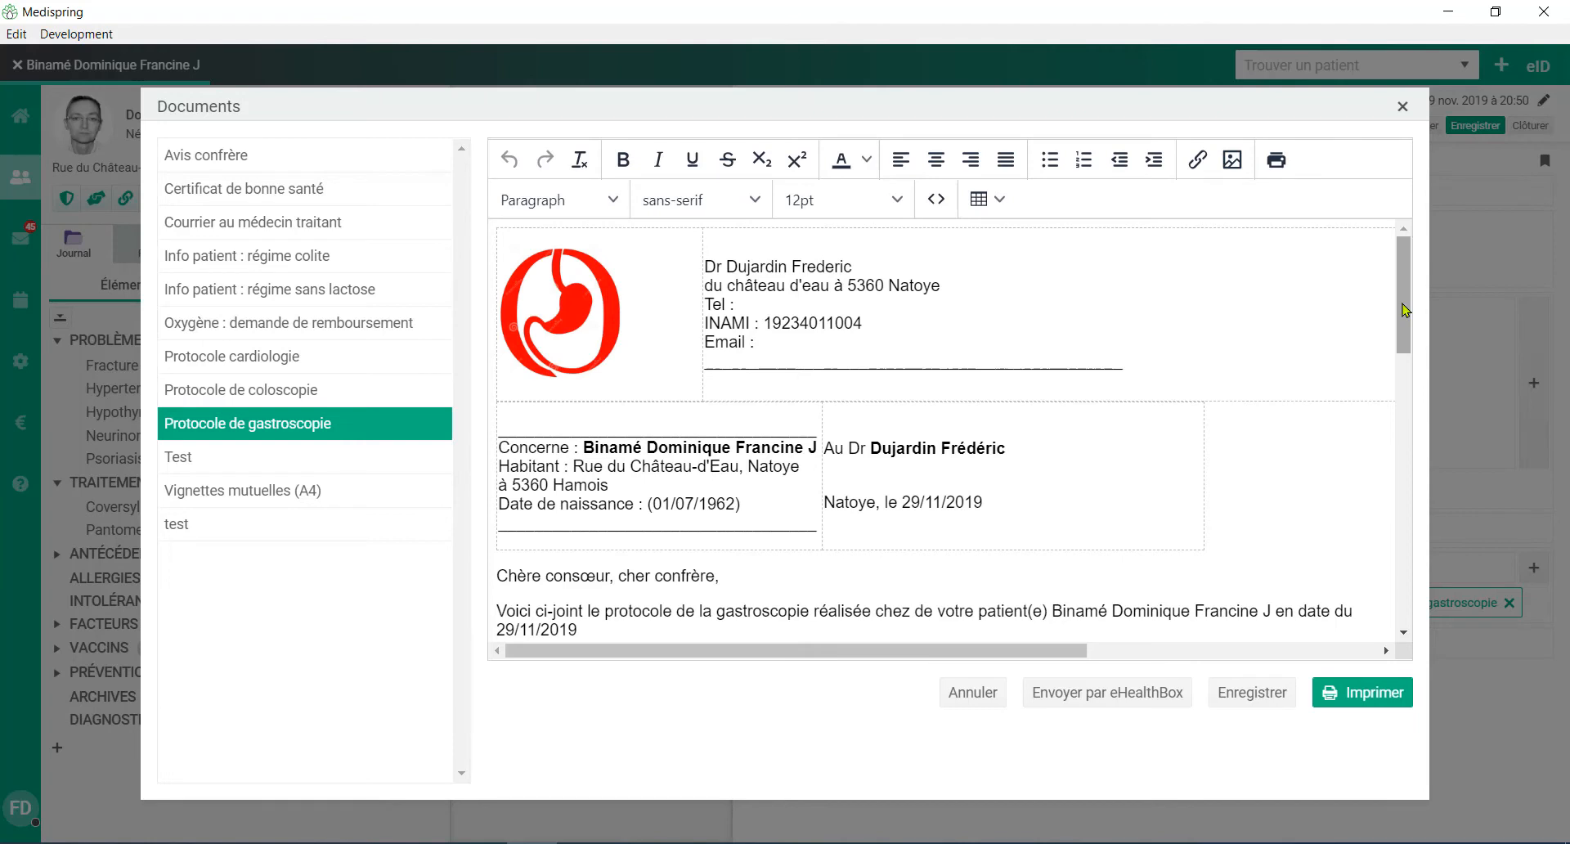
left_click_drag(1405, 309, 1419, 400)
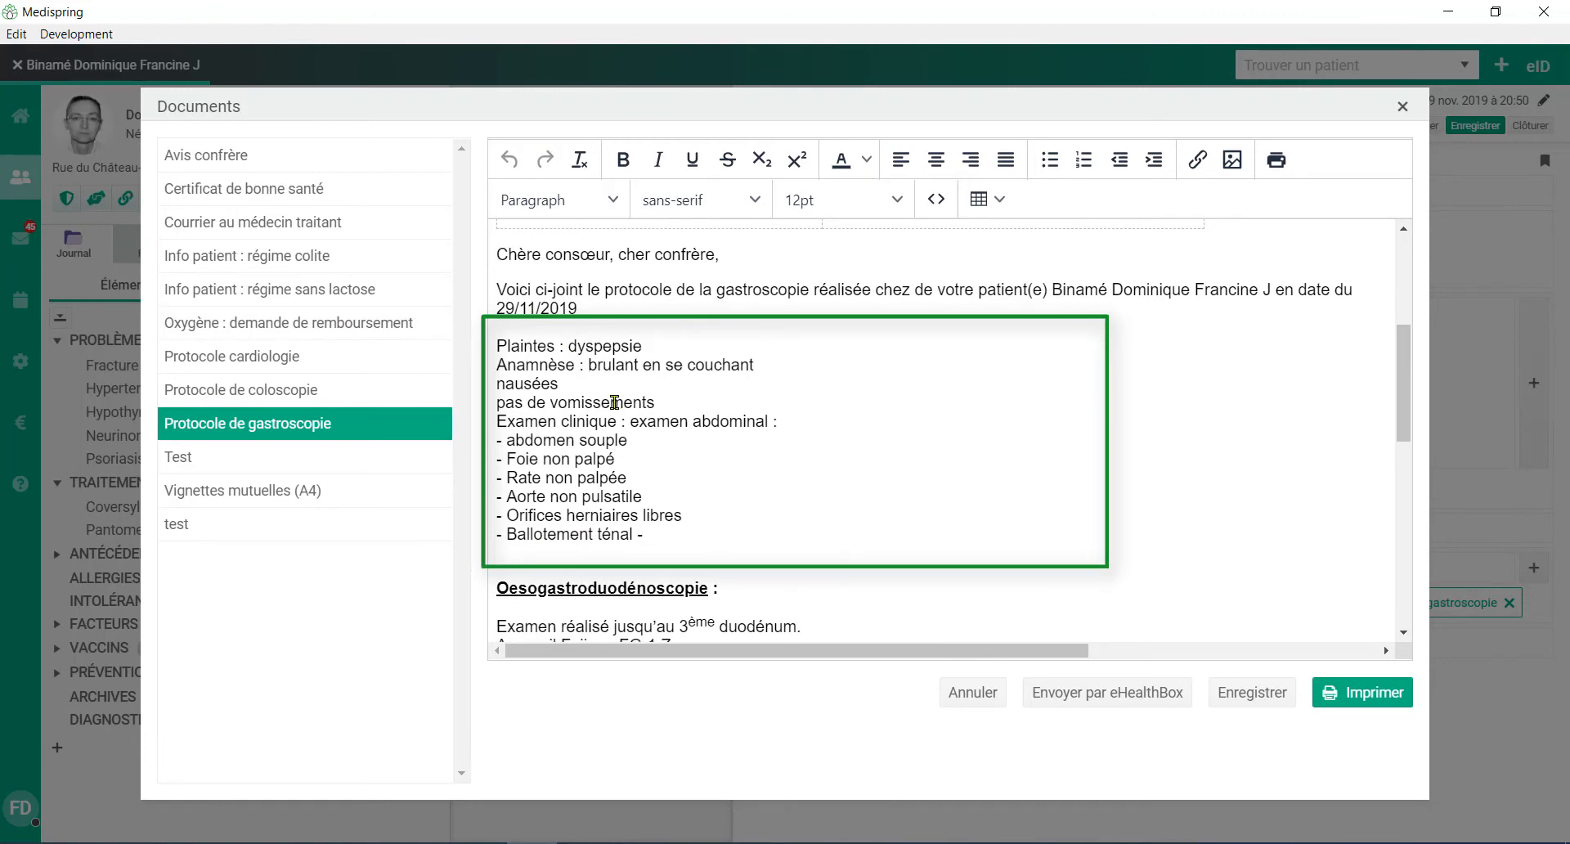
left_click_drag(1414, 396, 1451, 492)
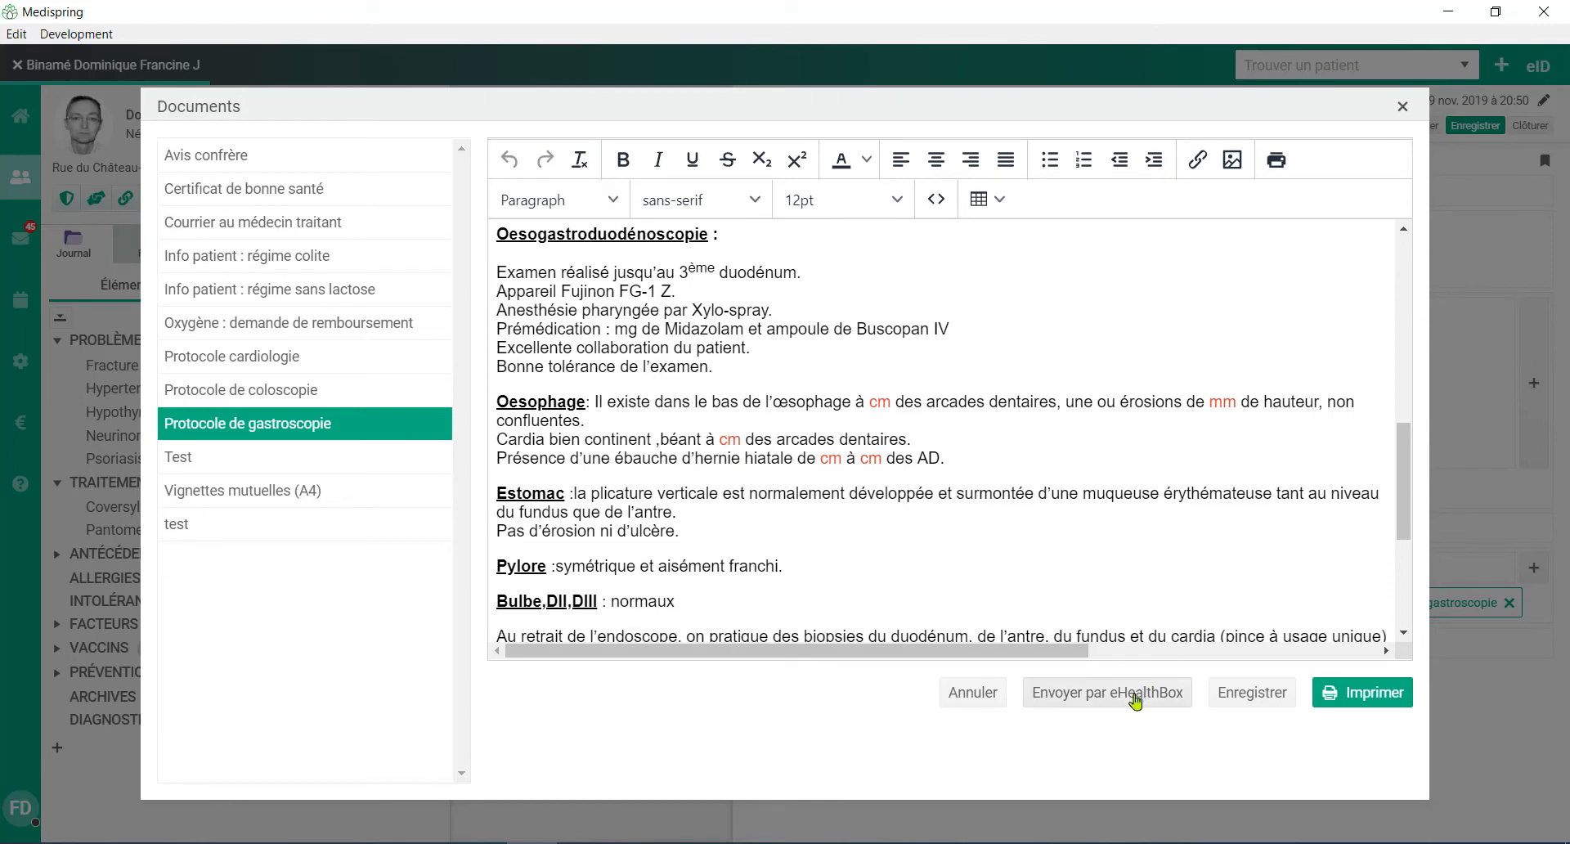
Step: Send the gastroscopy protocol to the preselected doctor through eHealthBox with the subject "rapport gastro"
left_click(1135, 695)
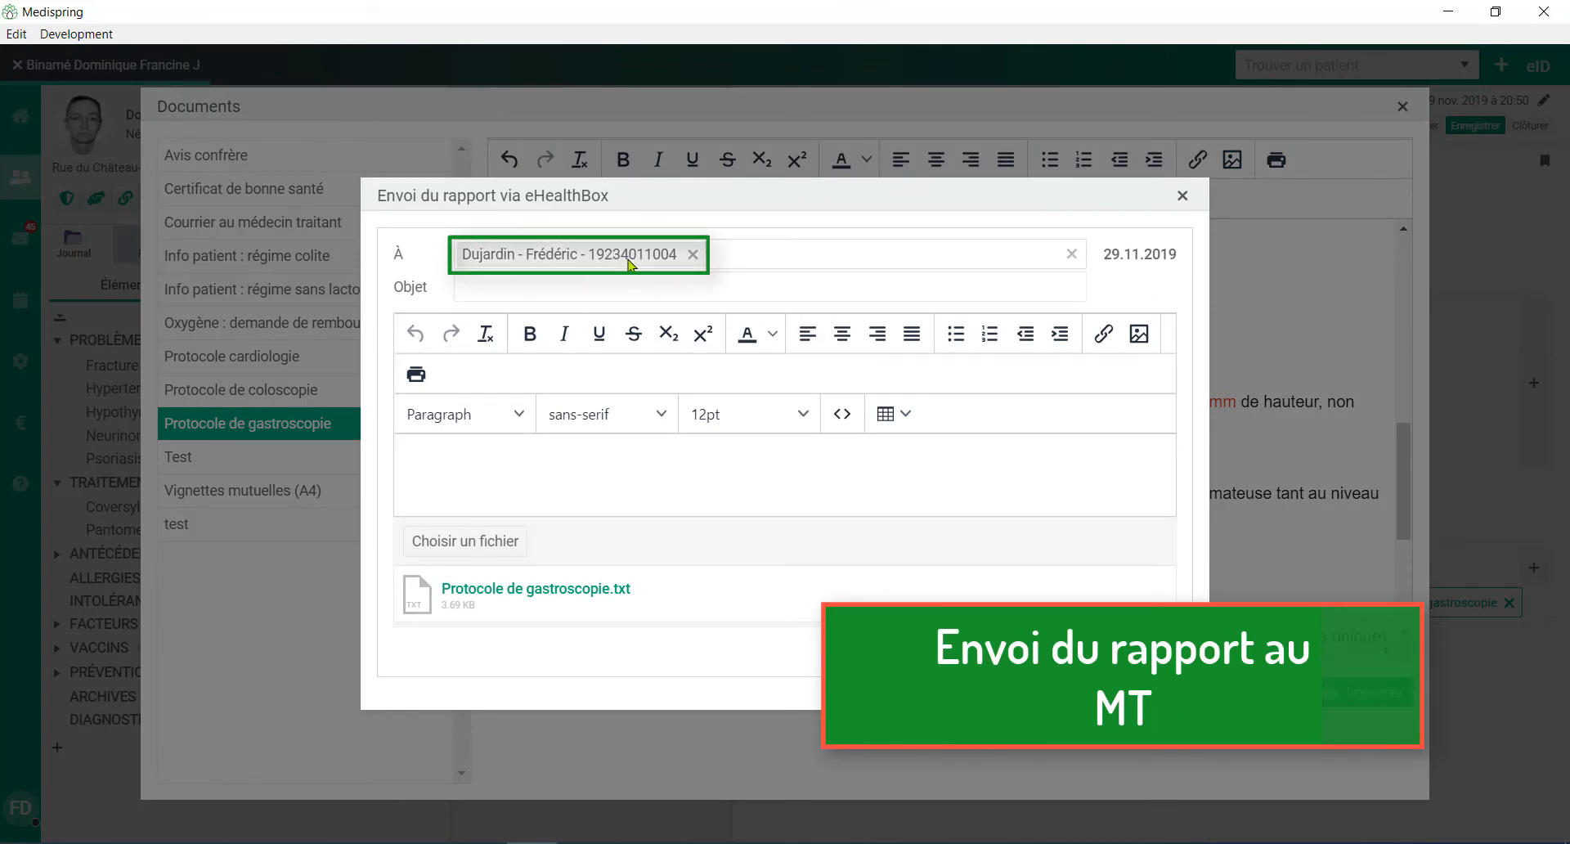
left_click(615, 286)
type("rapport gastro")
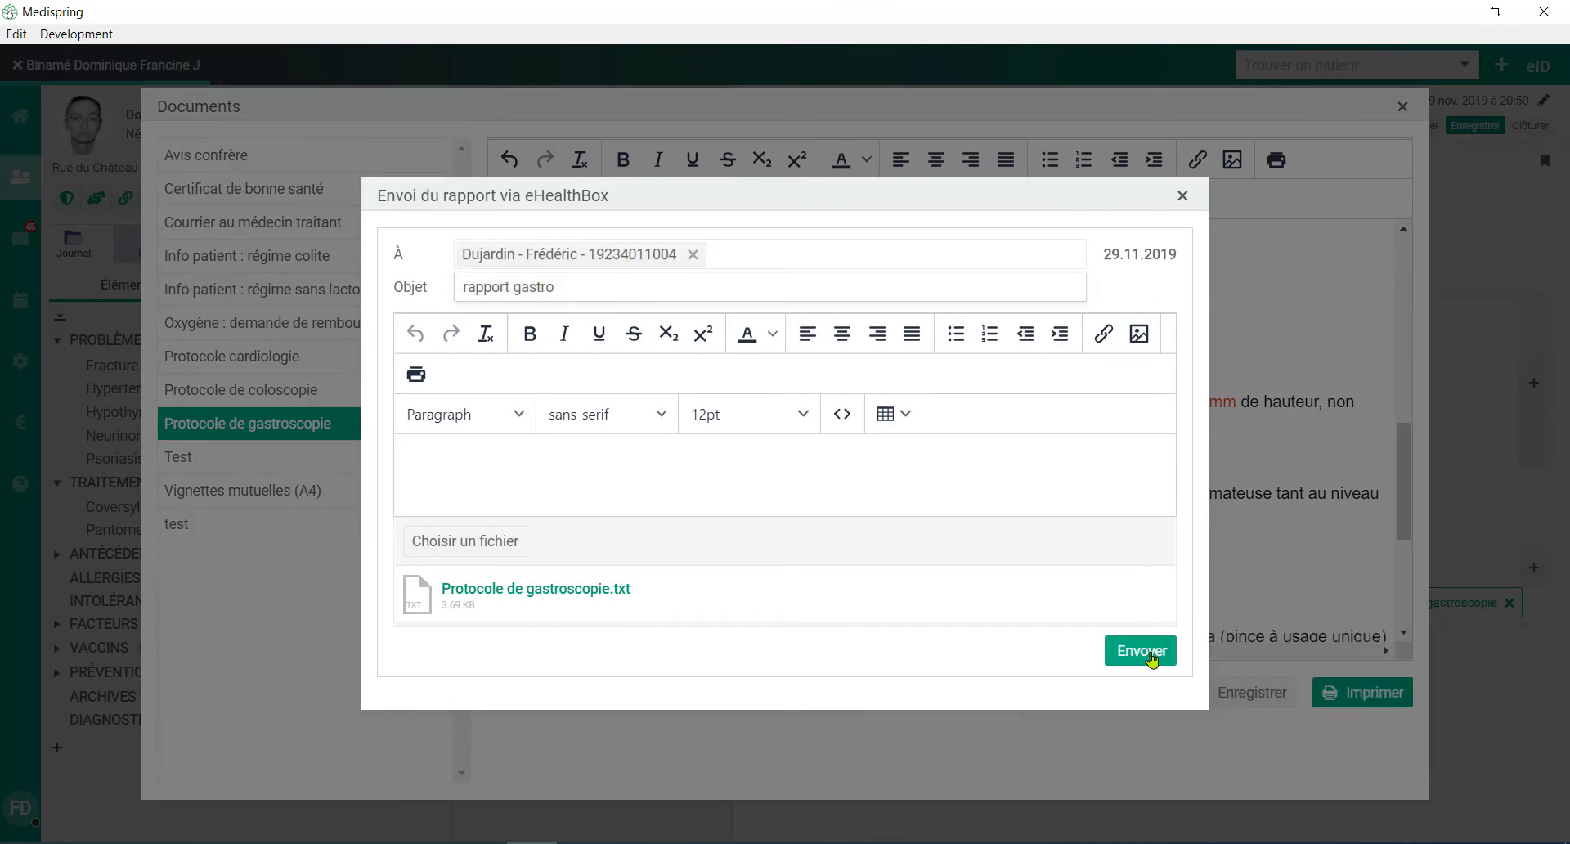
left_click(1154, 659)
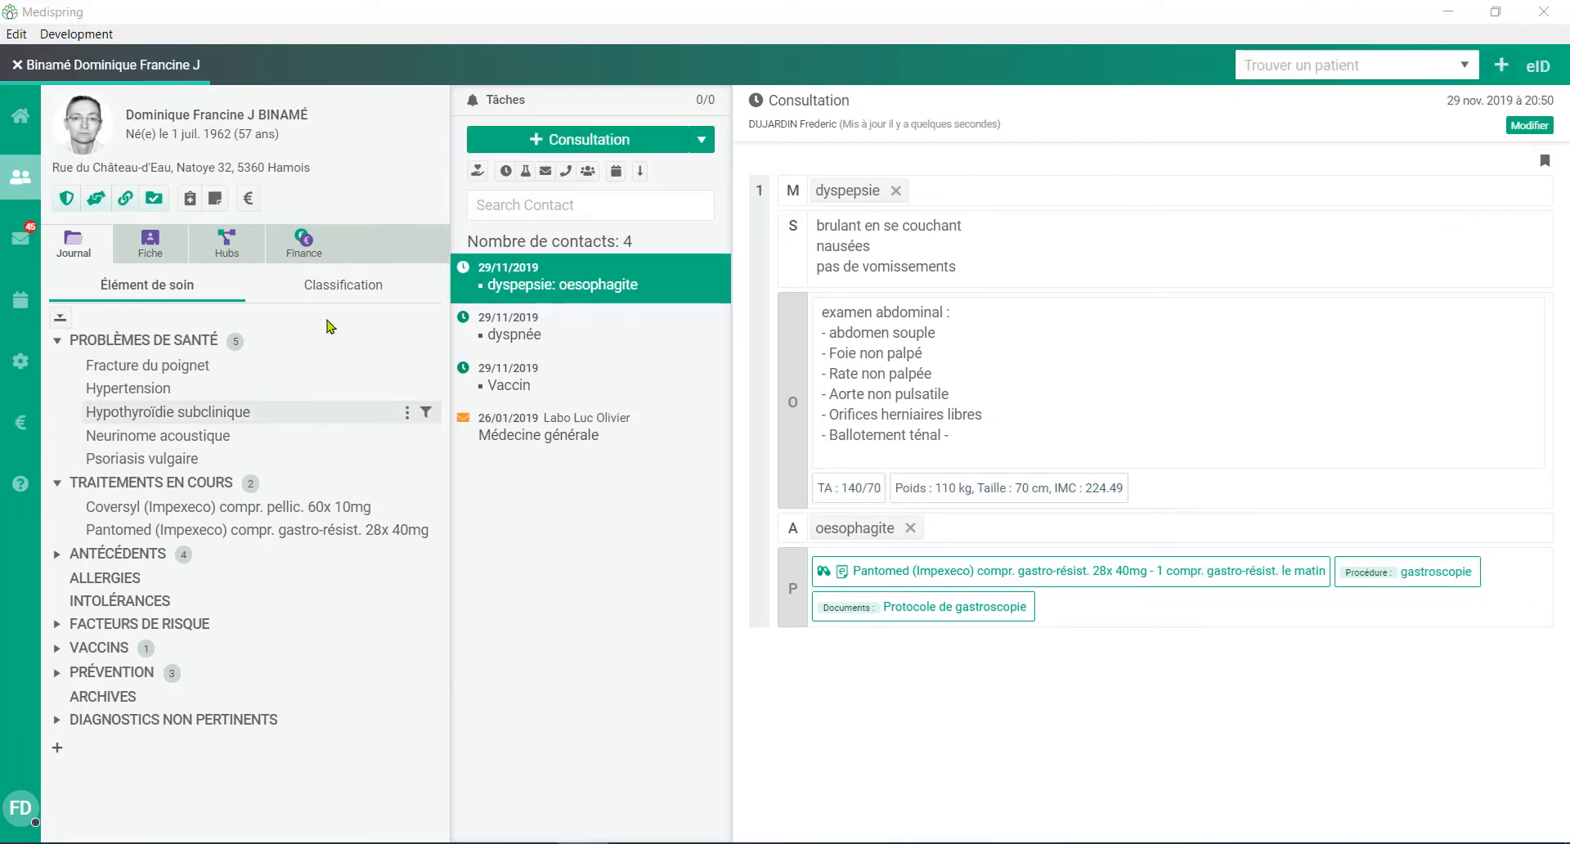
Step: Create an attestation for code 473060 (upper digestive tract endoscopy) without supplement and choose eFact as its sending method
left_click(251, 204)
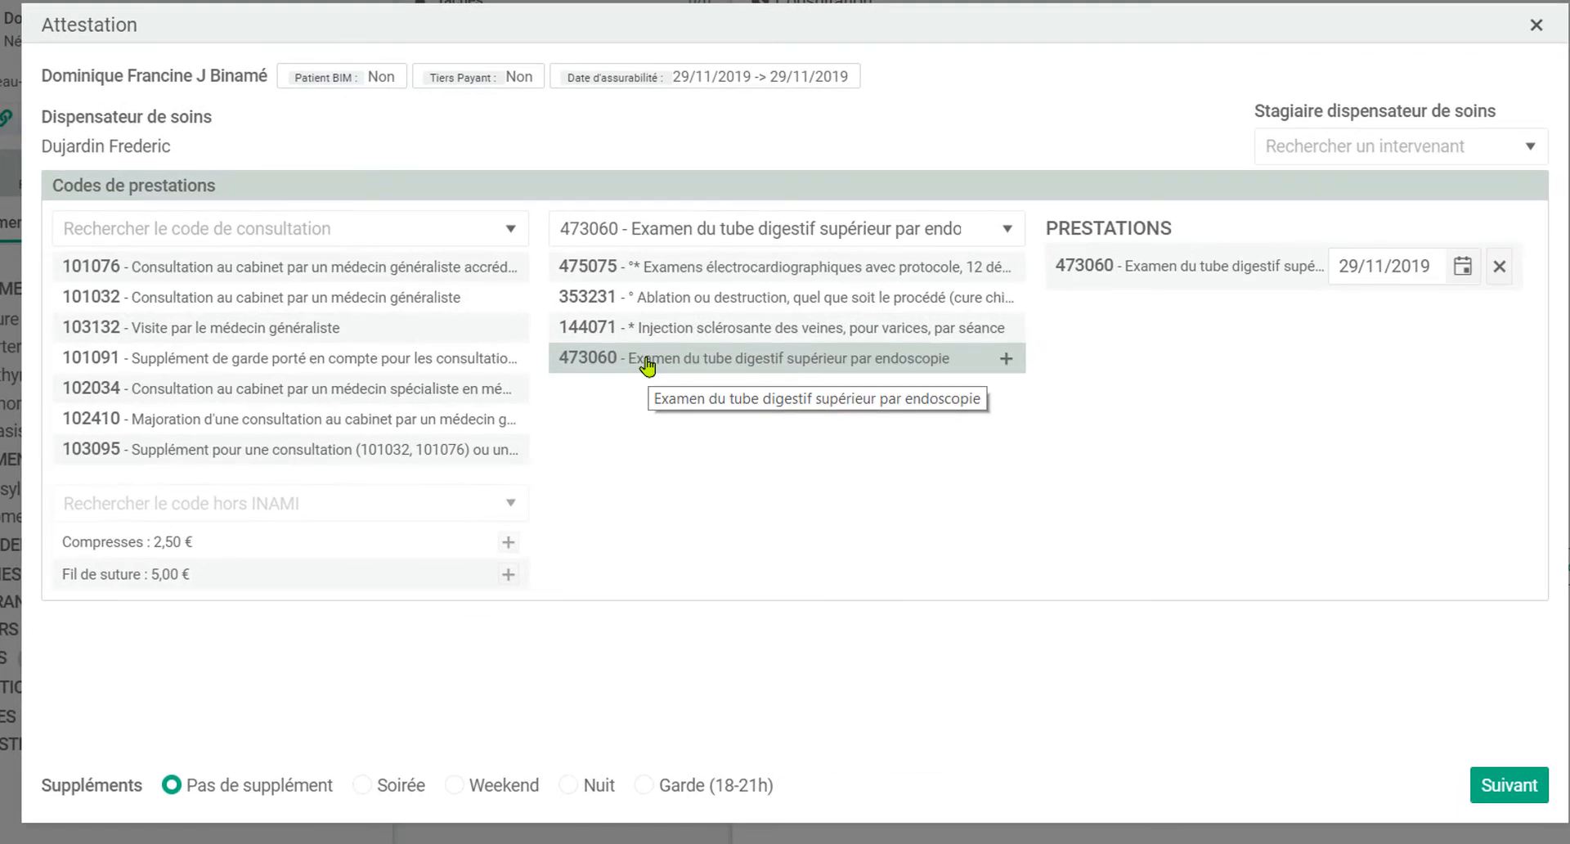
left_click(1502, 787)
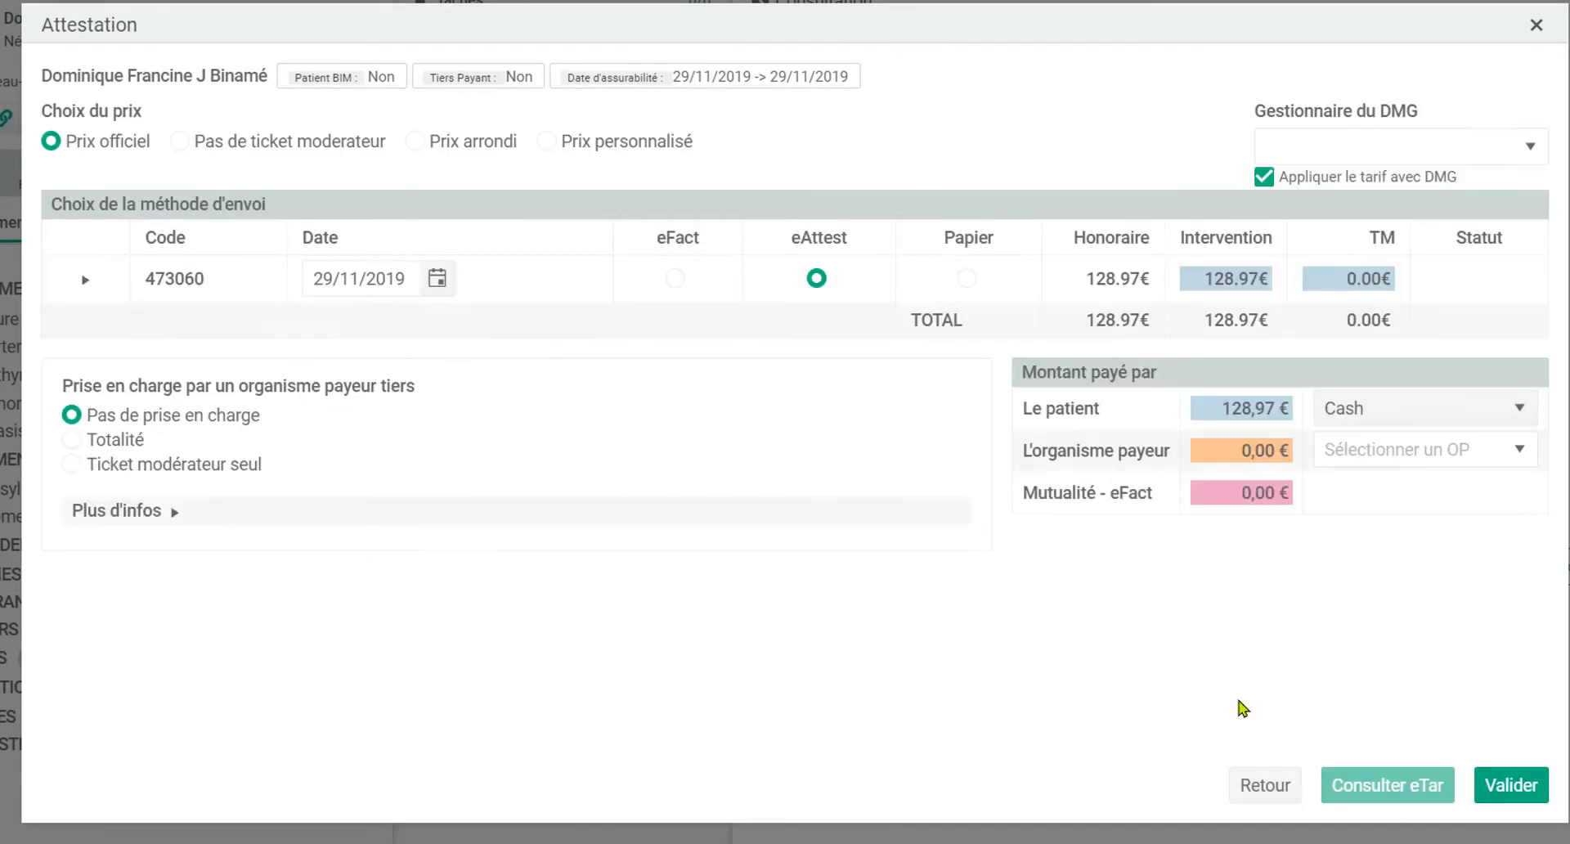
left_click(675, 280)
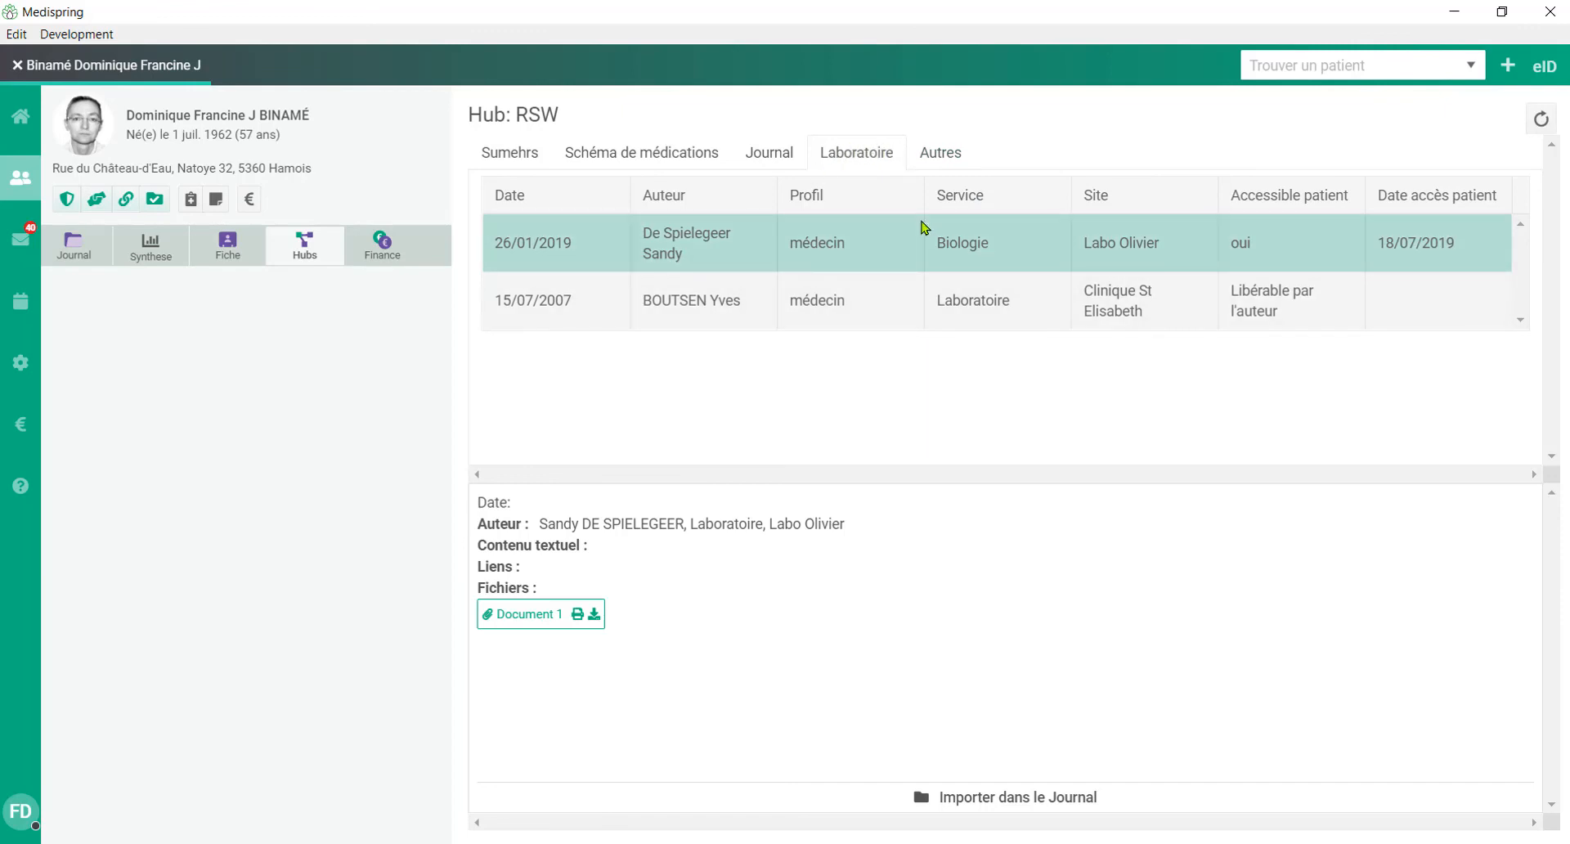
Step: Show the patient's documents in the "Autres" category of the RSW hub
left_click(942, 155)
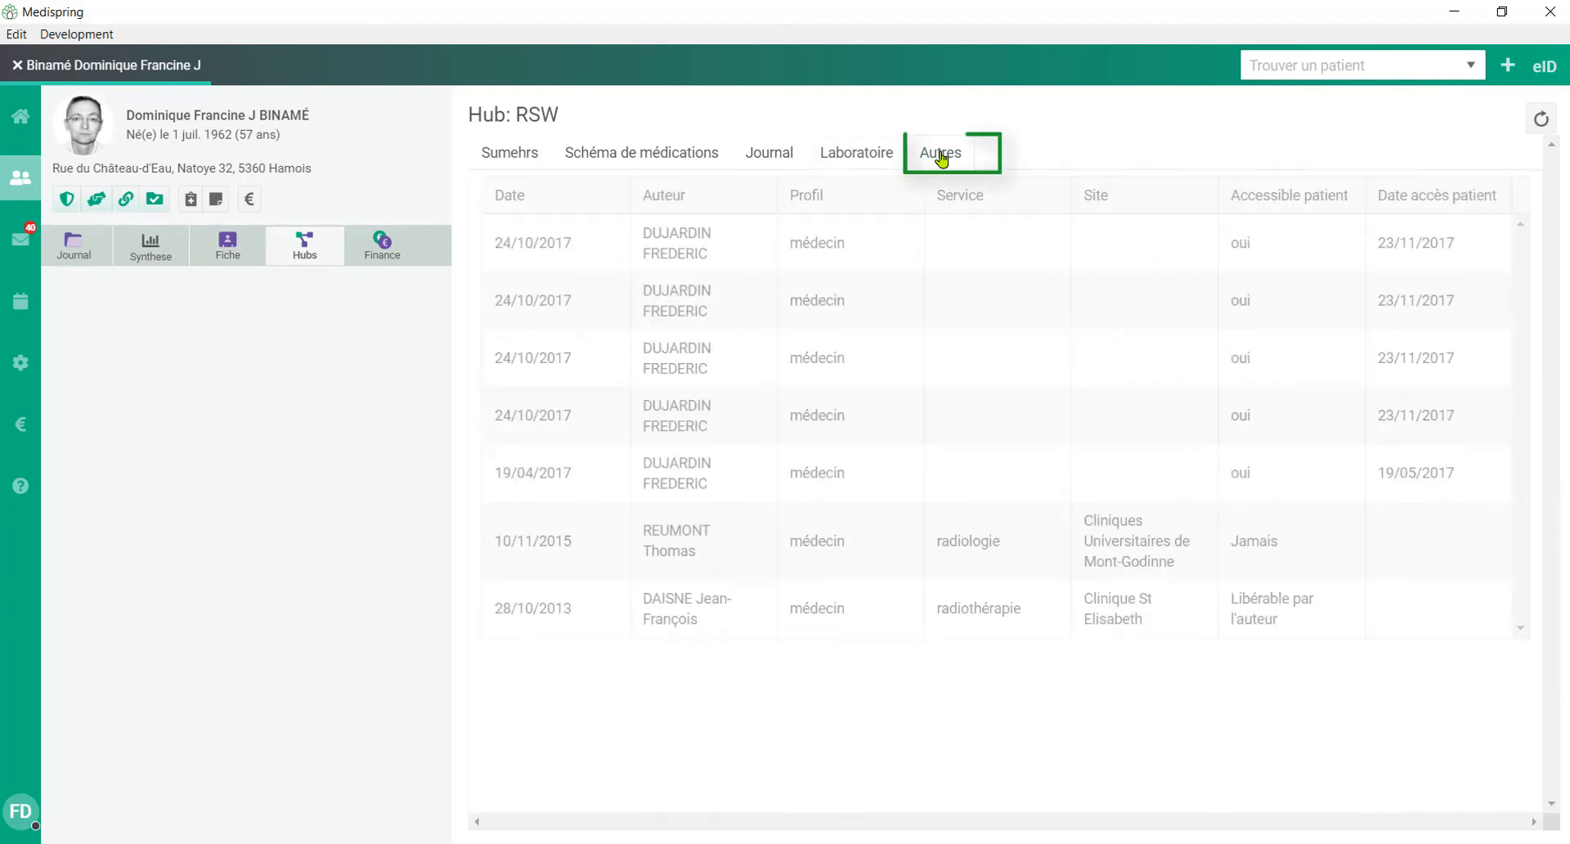